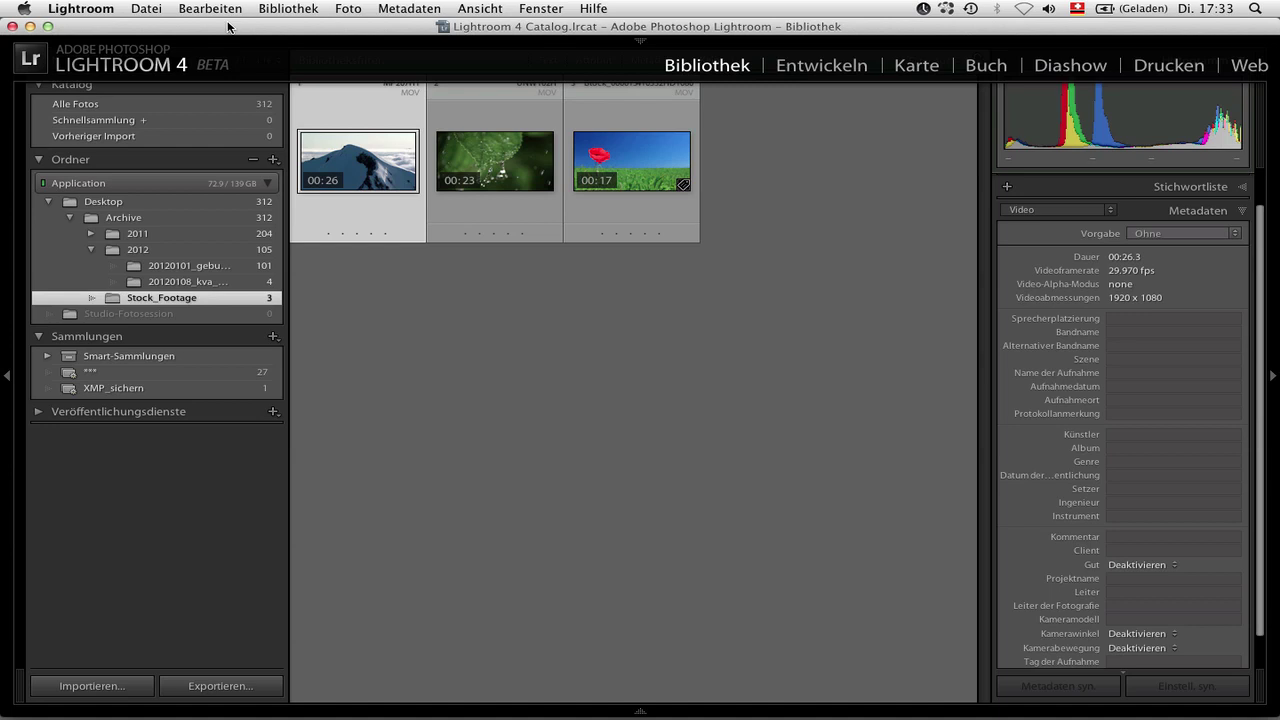
Open the MP207H1 mountain clip large and scrub playback through to its final 00:26 frame
{"action": "double_click", "coordinate": [358, 148]}
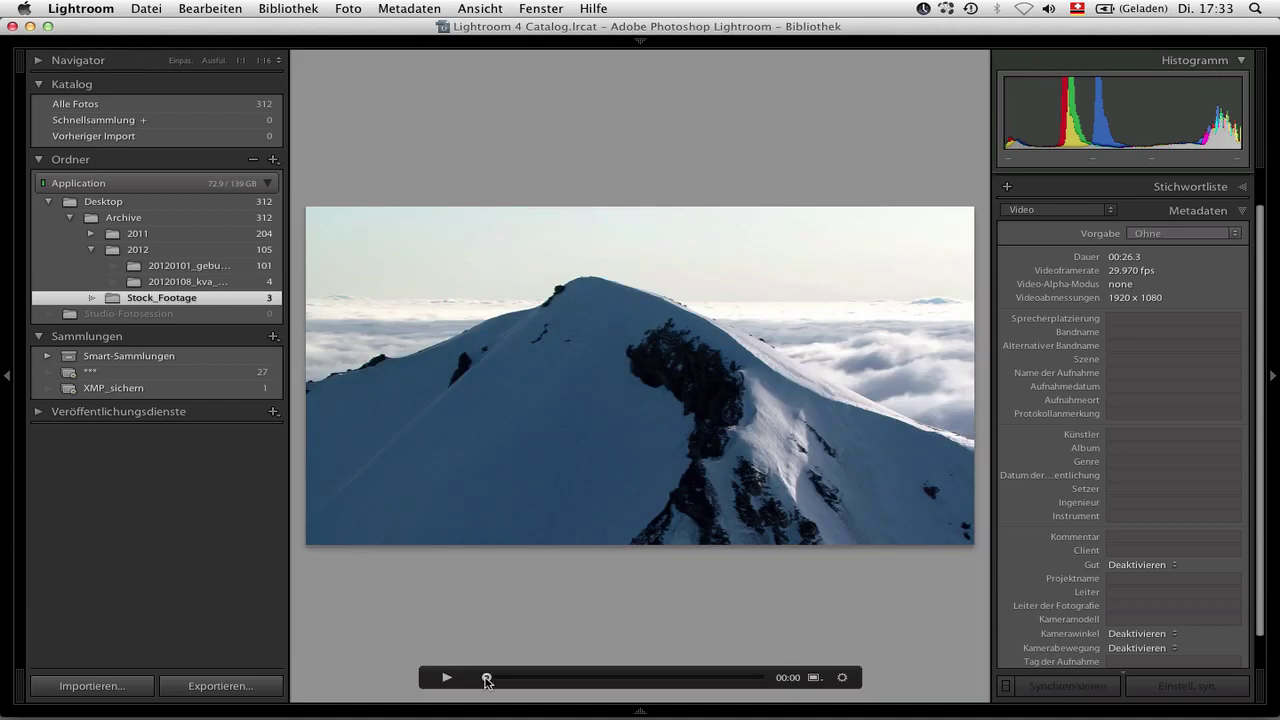
{"action": "left_click_drag", "start_coordinate": [487, 680], "coordinate": [503, 677]}
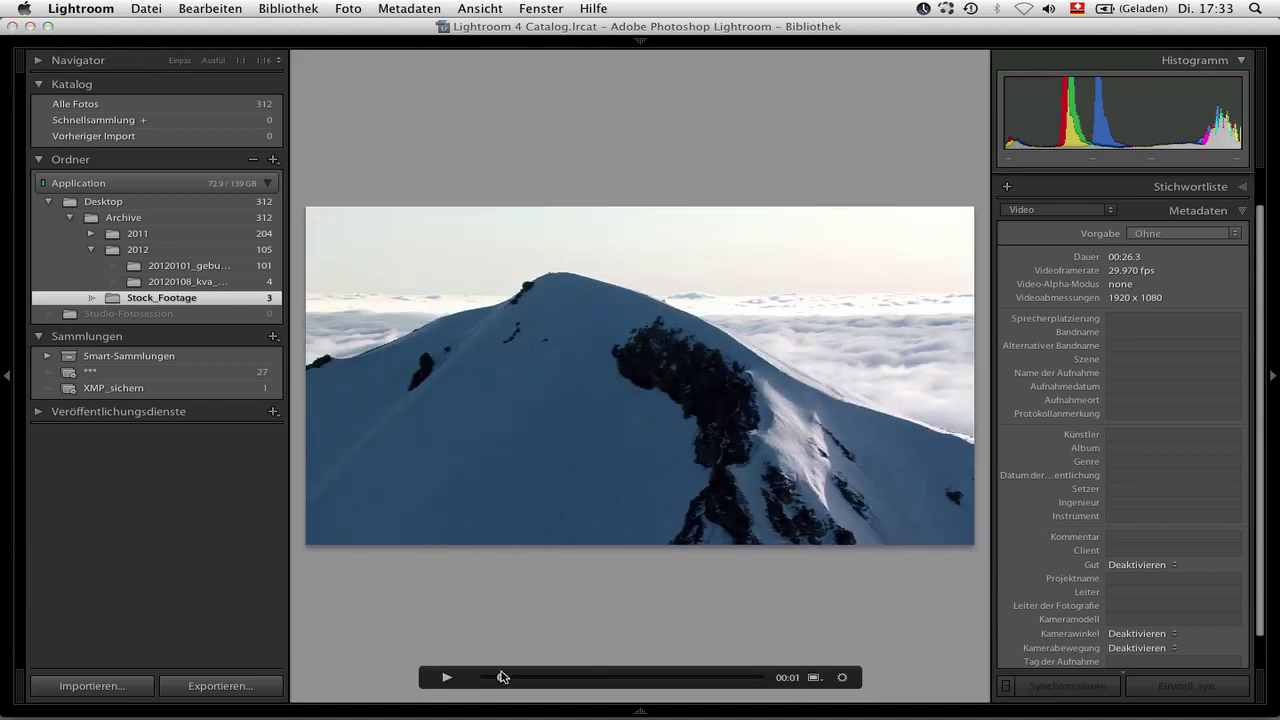
{"action": "key", "text": "super+j"}
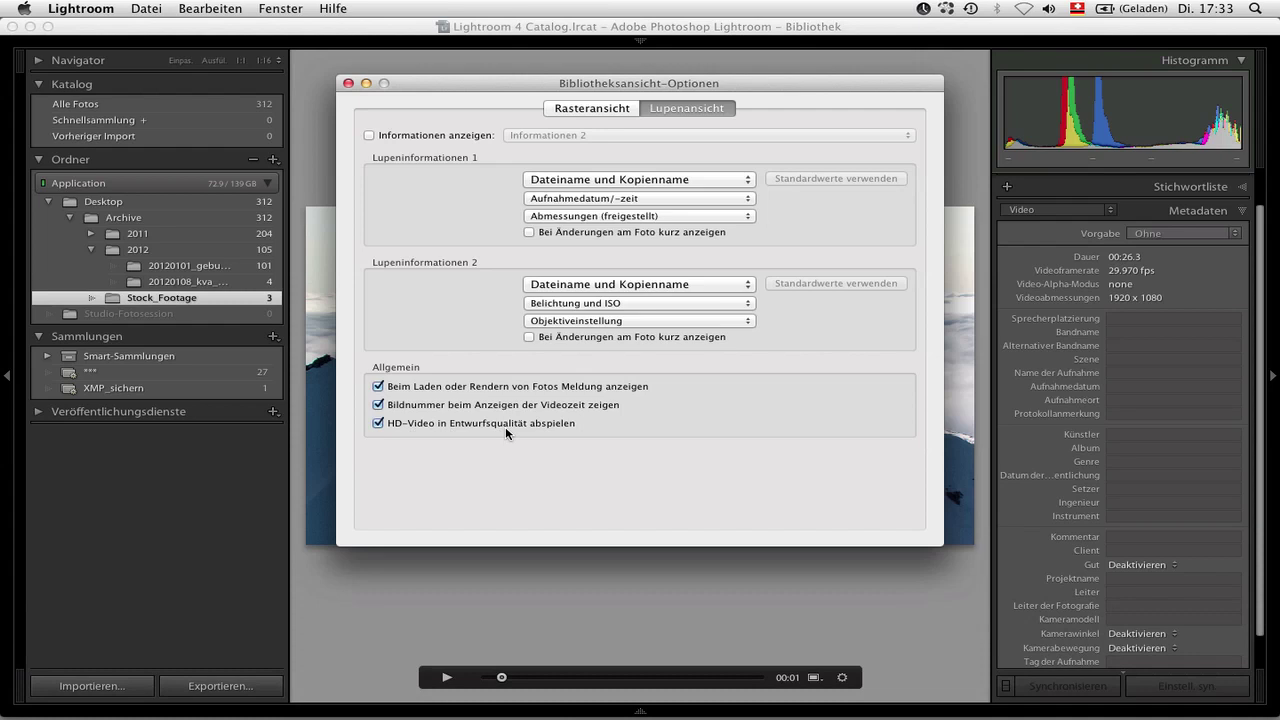
{"action": "key", "text": "super+w"}
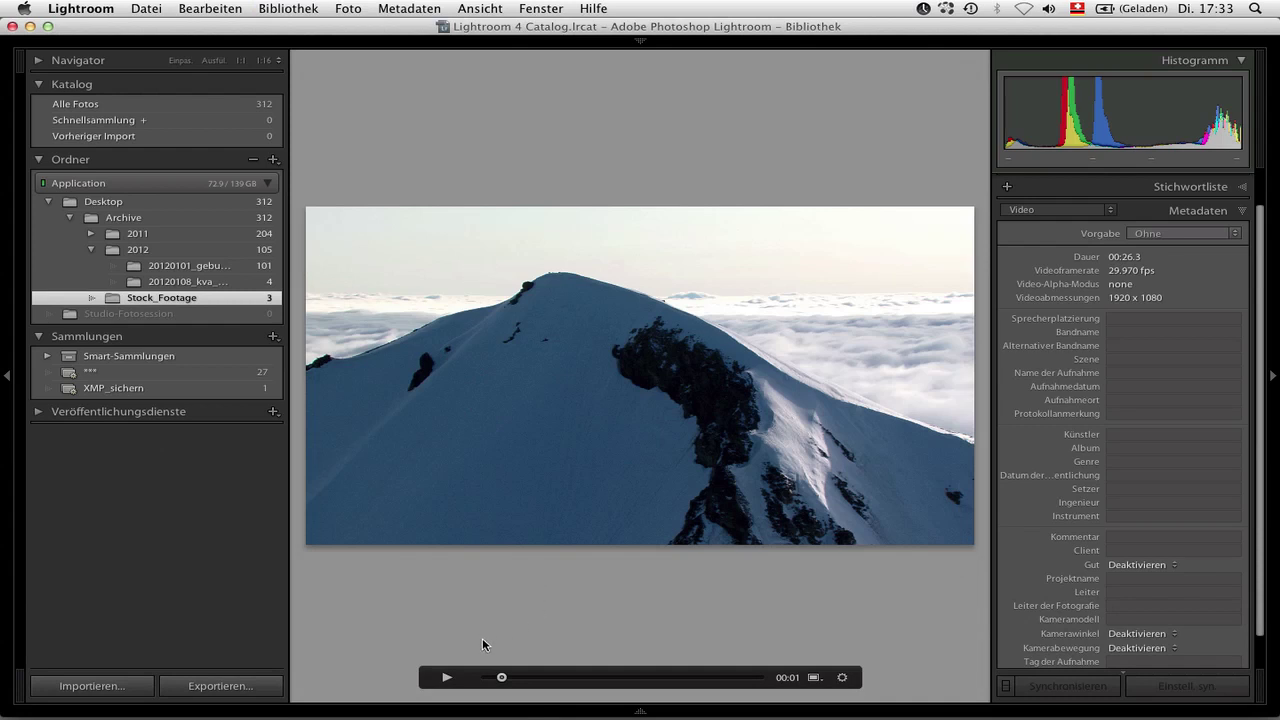
{"action": "left_click_drag", "start_coordinate": [502, 679], "coordinate": [486, 678]}
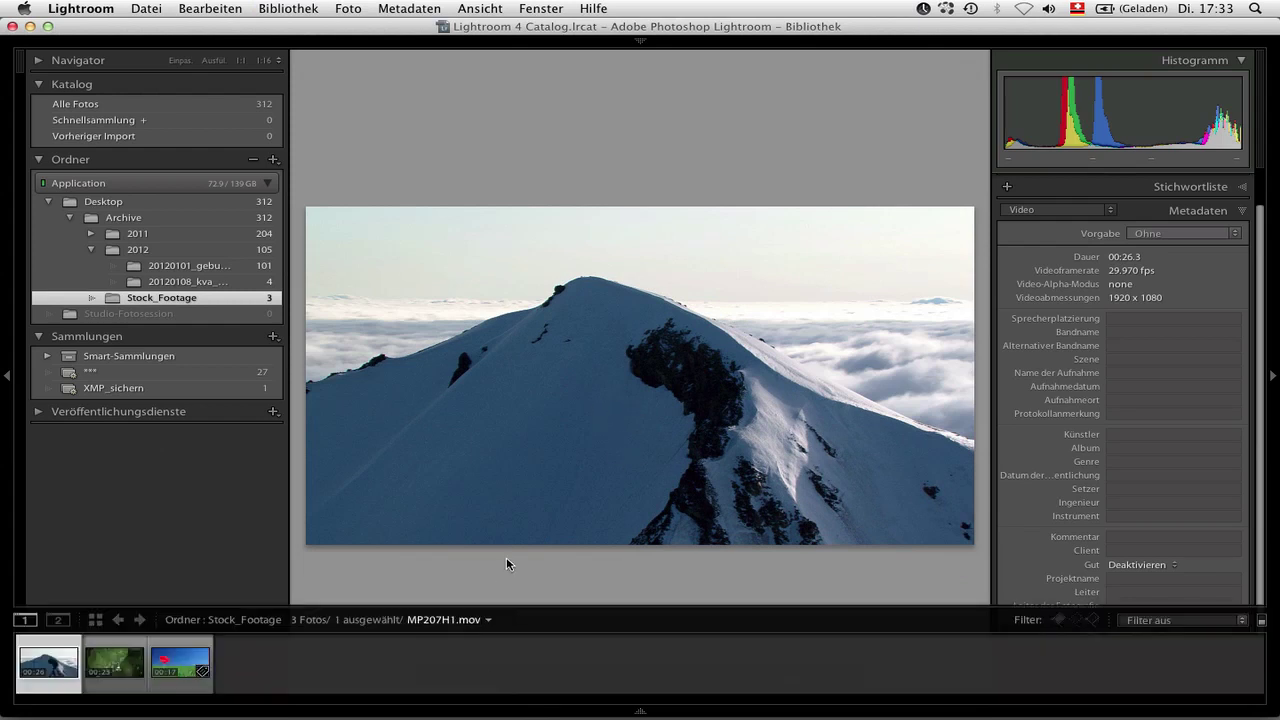
{"action": "left_click_drag", "start_coordinate": [487, 678], "coordinate": [820, 686]}
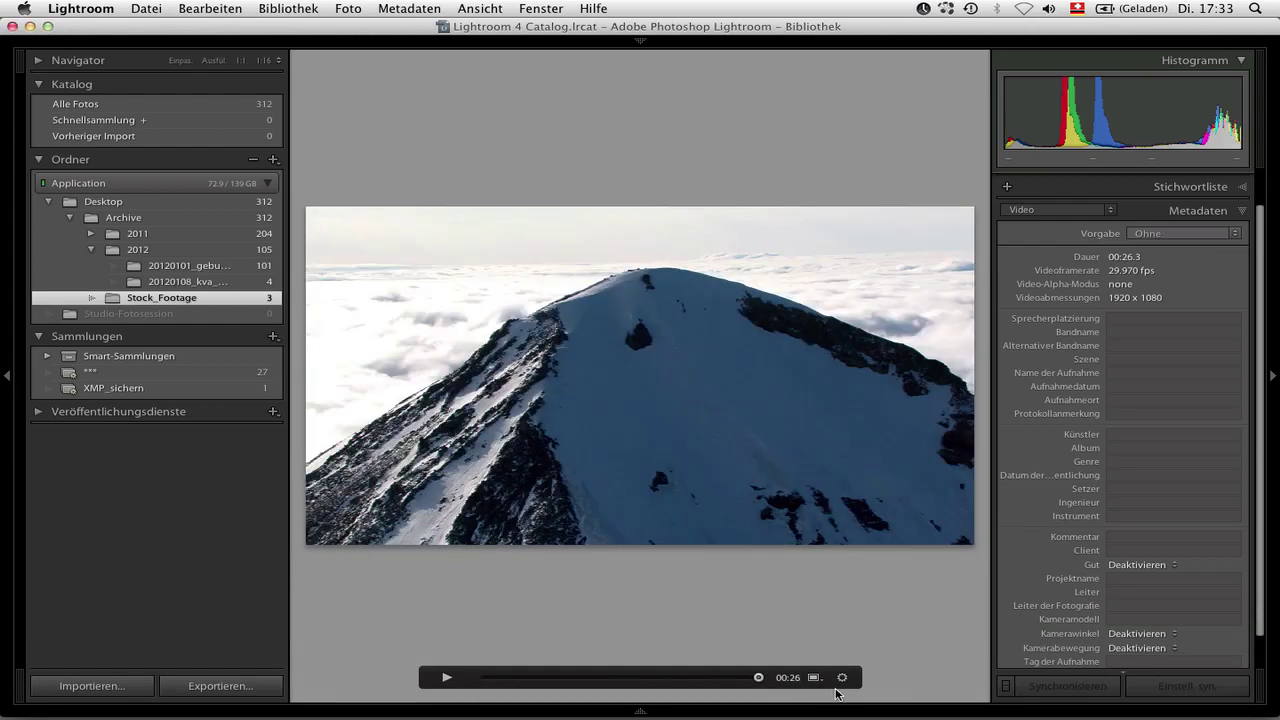
Make the 00:26 frame the mountain clip's poster frame and return to the grid
{"action": "left_click", "coordinate": [814, 679]}
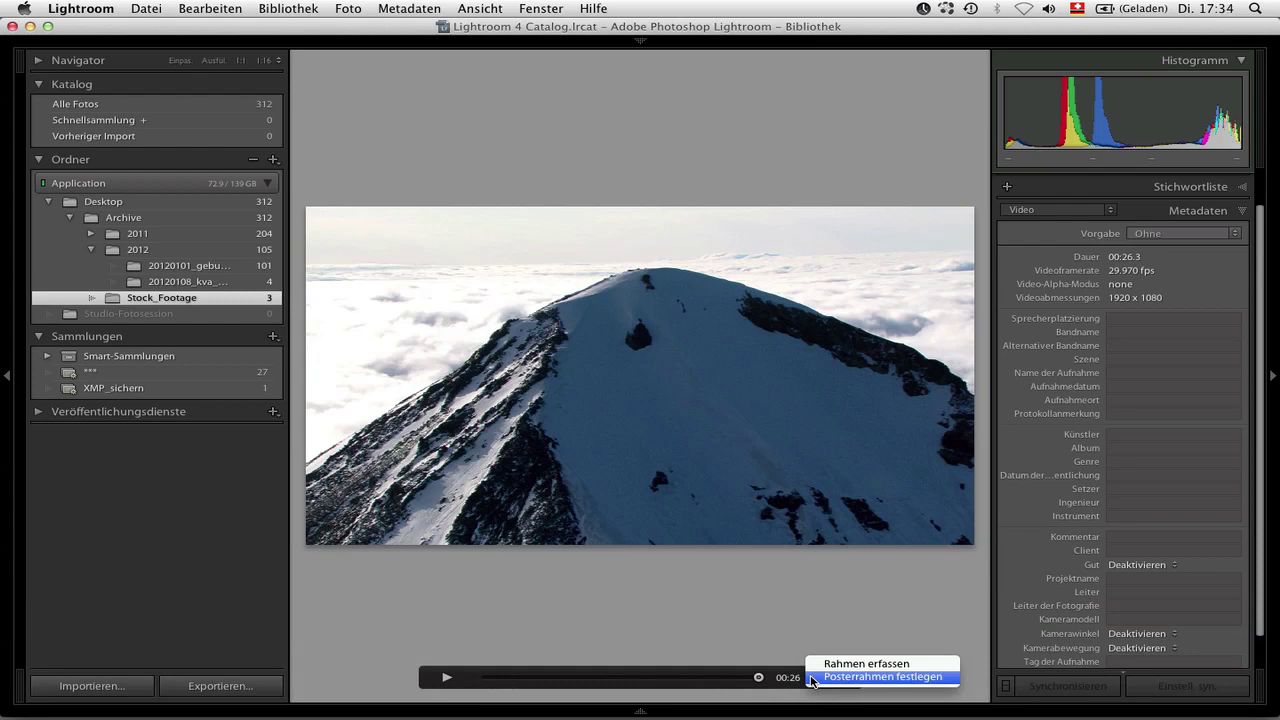
{"action": "left_click", "coordinate": [814, 678]}
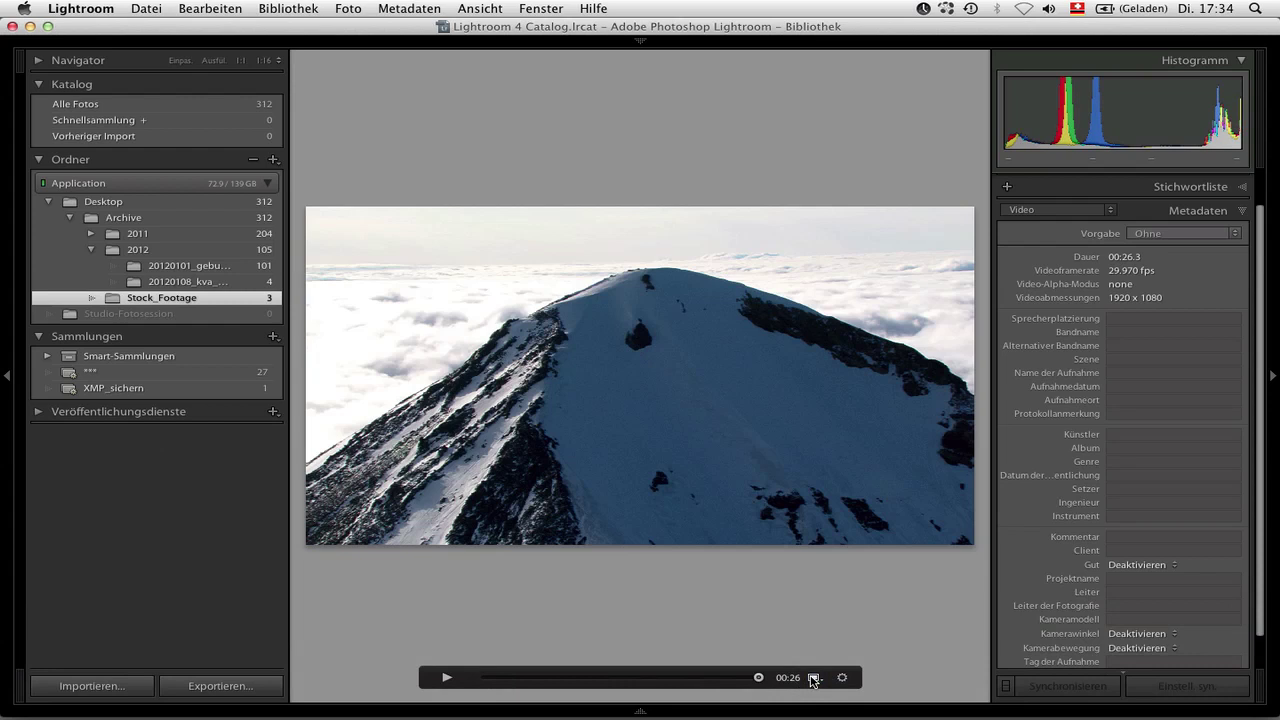
{"action": "key", "text": "g"}
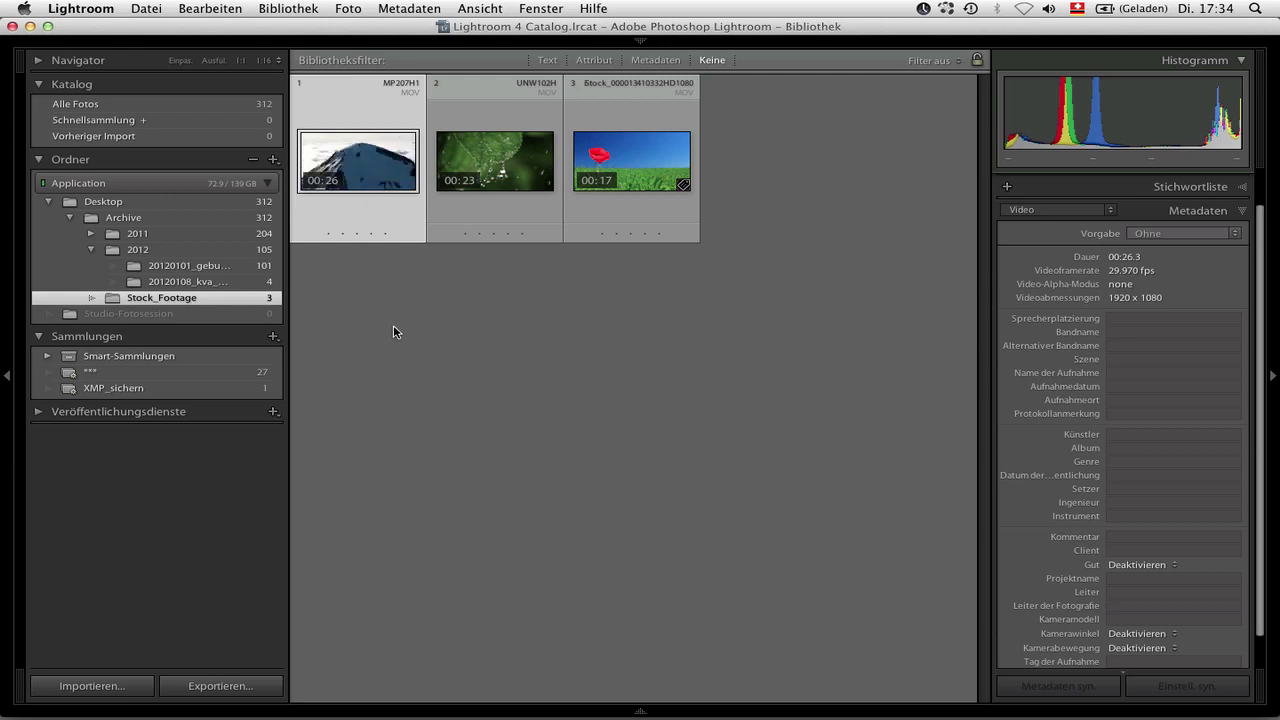
Reopen the mountain clip large and set its trim start at 00:11
{"action": "key", "text": "e"}
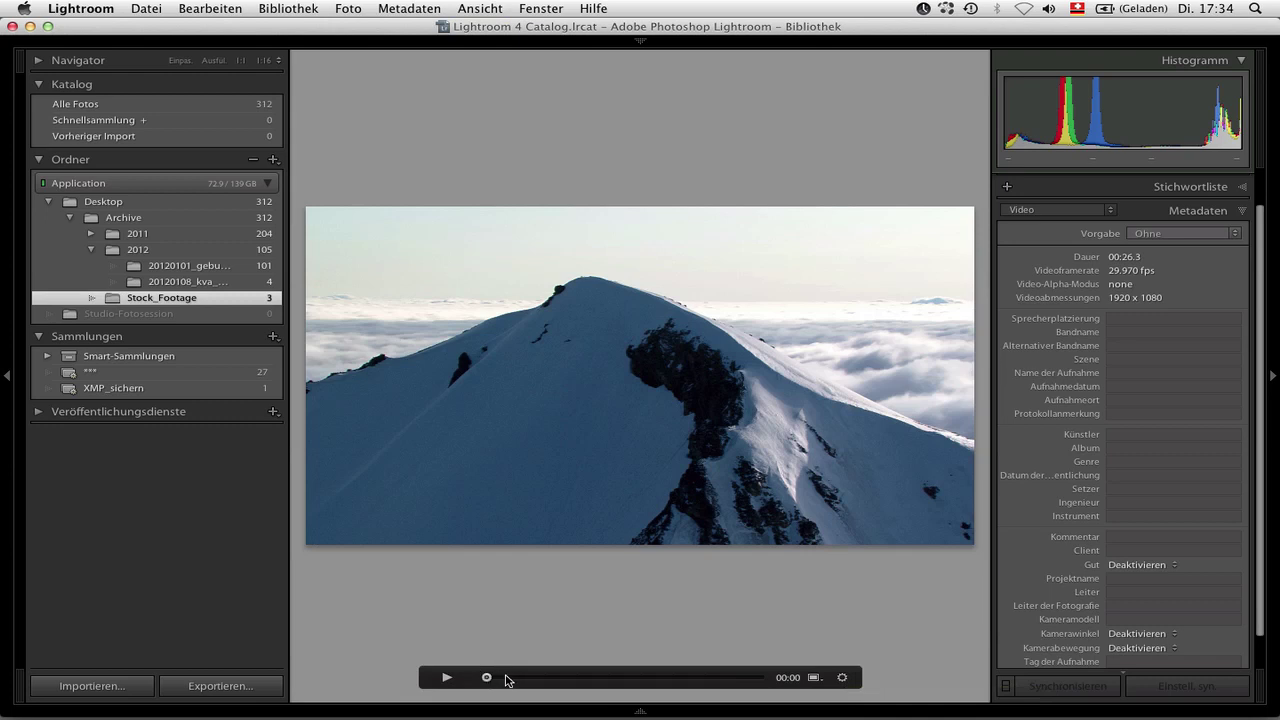
{"action": "left_click_drag", "start_coordinate": [507, 680], "coordinate": [601, 673]}
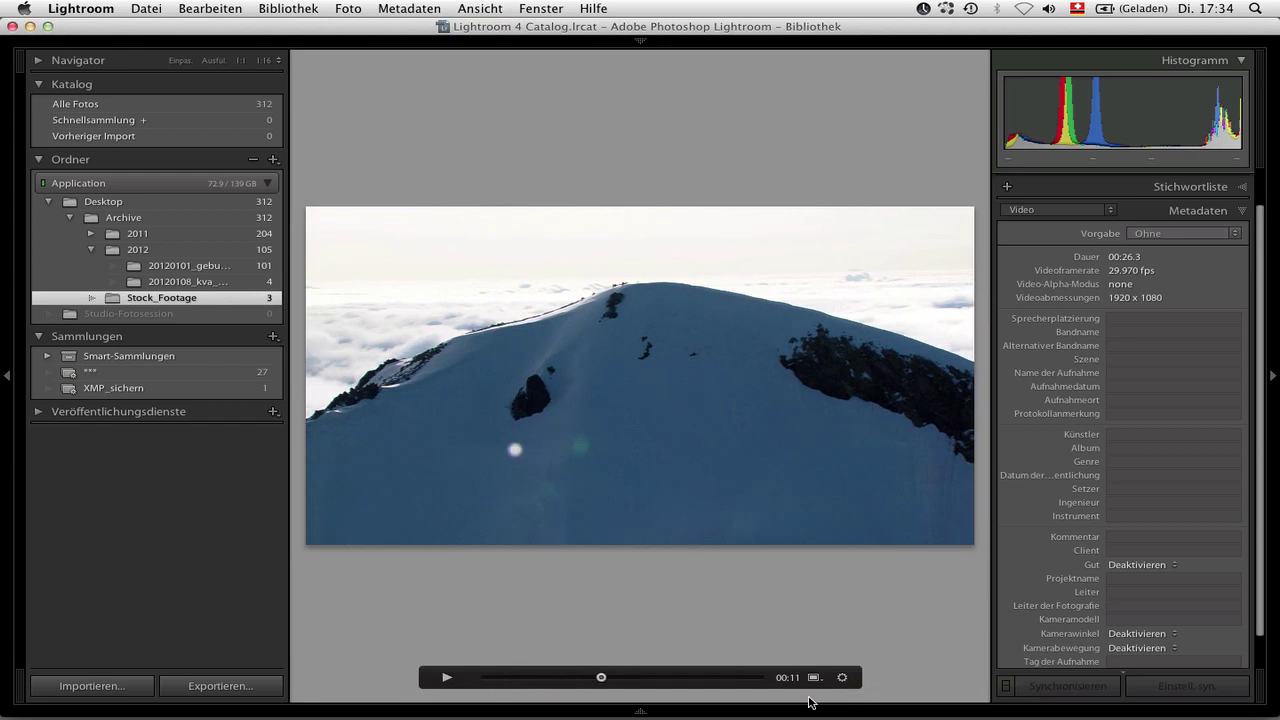
{"action": "left_click", "coordinate": [843, 678]}
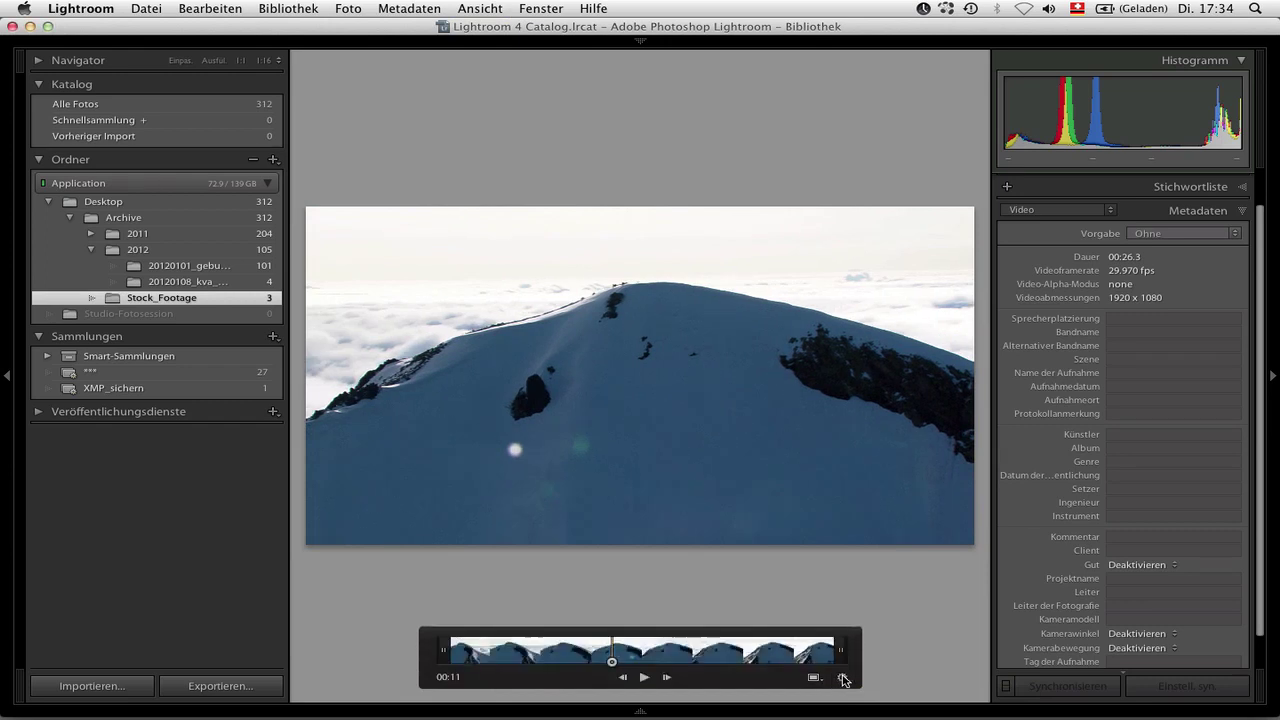
{"action": "key", "text": "shift+i"}
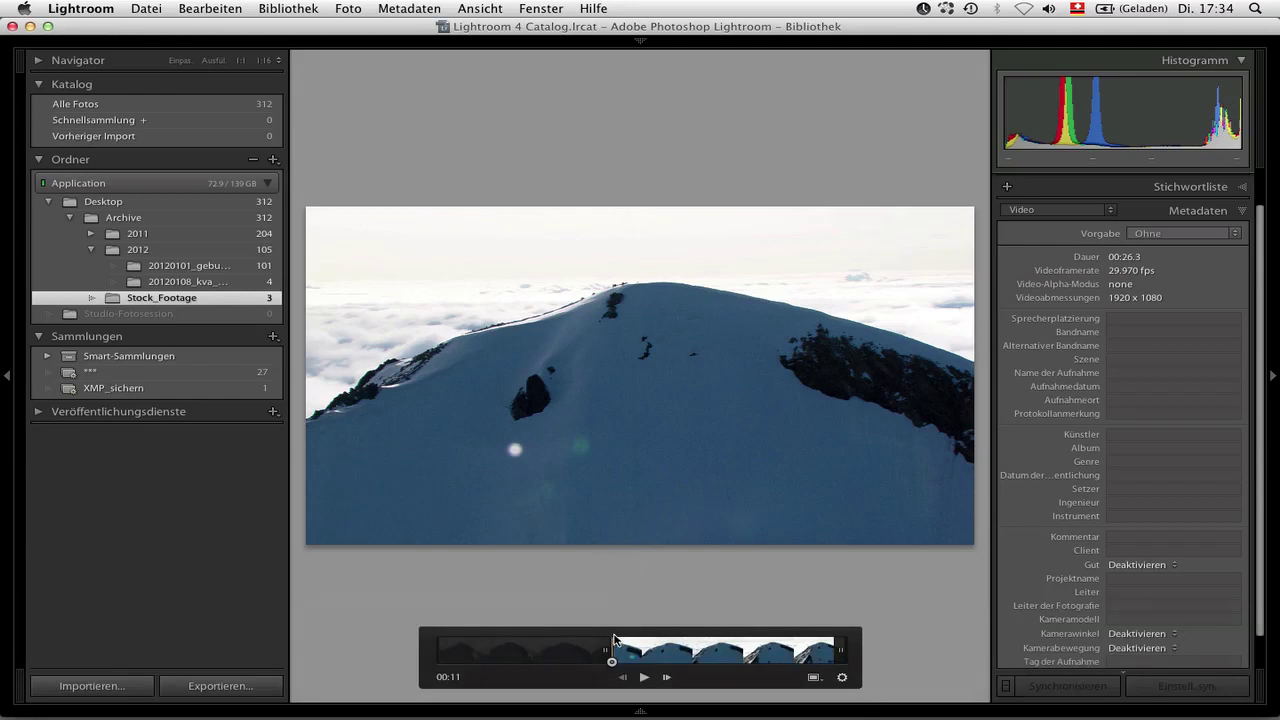
Set the filmstrip to Manuell show/hide and hide it
{"action": "right_click", "coordinate": [594, 712]}
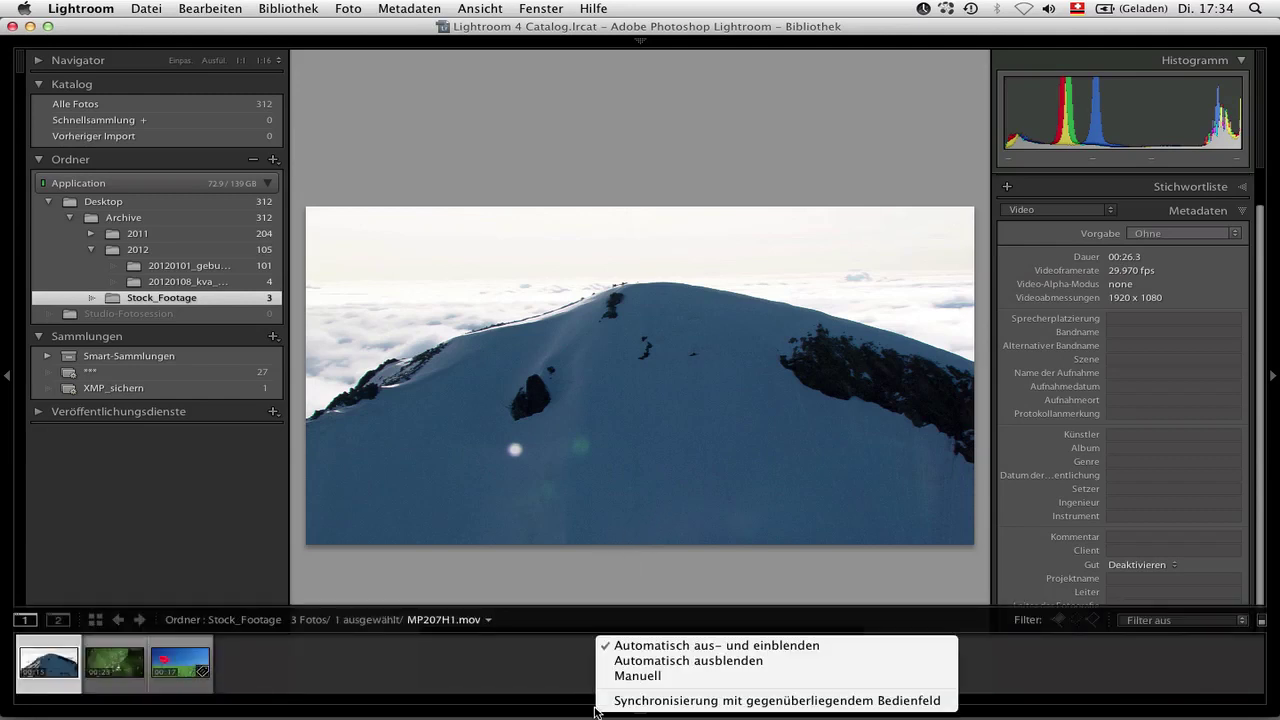
{"action": "left_click", "coordinate": [620, 675]}
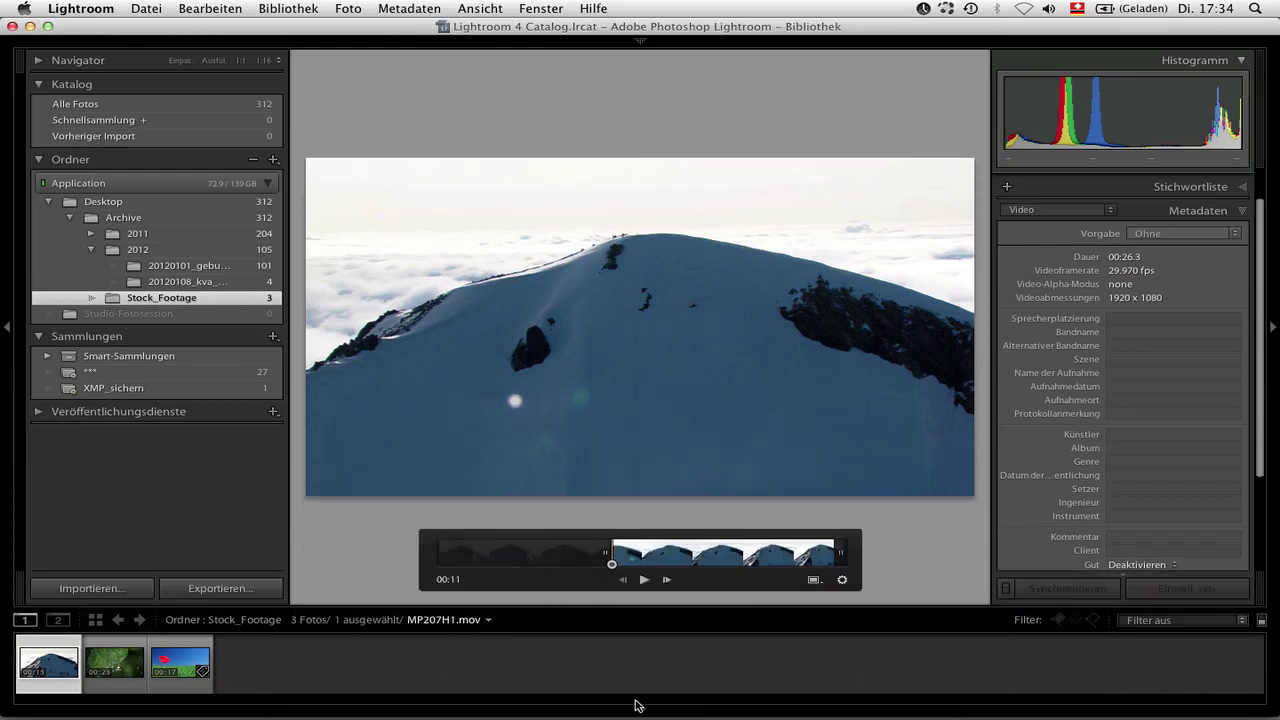
{"action": "left_click", "coordinate": [640, 711]}
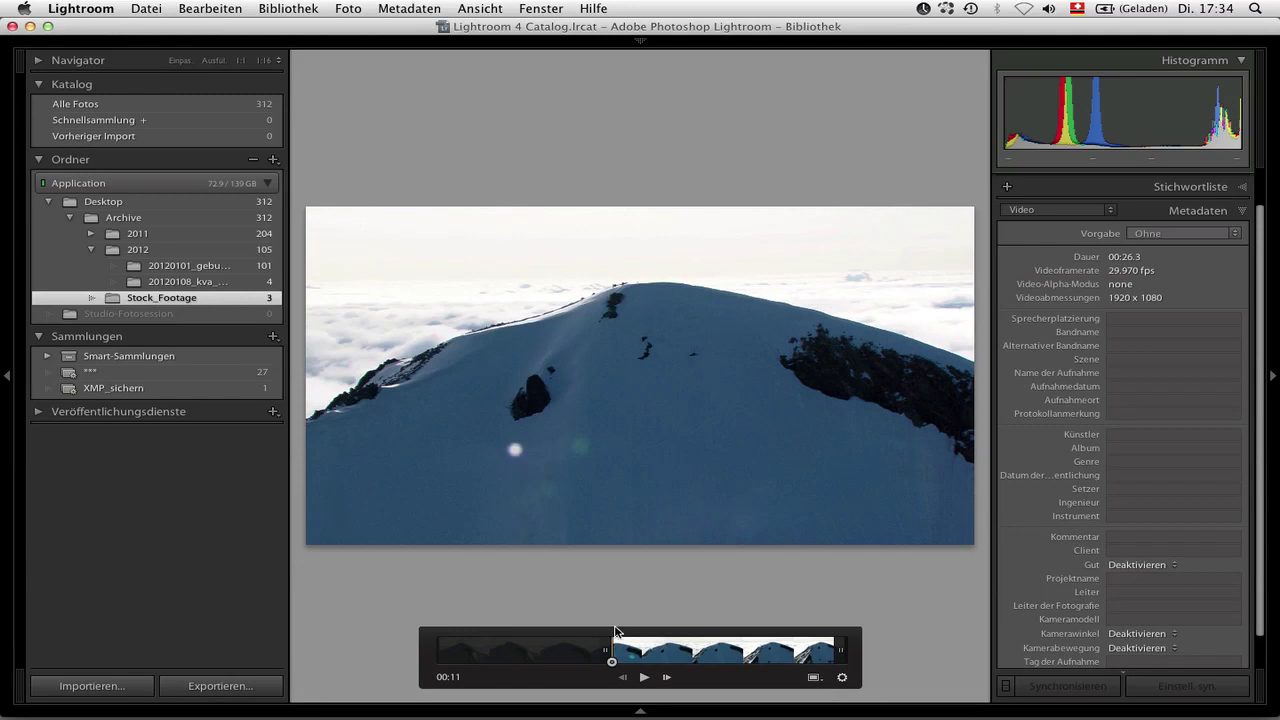
Test trim end and start points, then restore the clip's full untrimmed length
{"action": "left_click", "coordinate": [719, 655]}
{"action": "key", "text": "shift+o"}
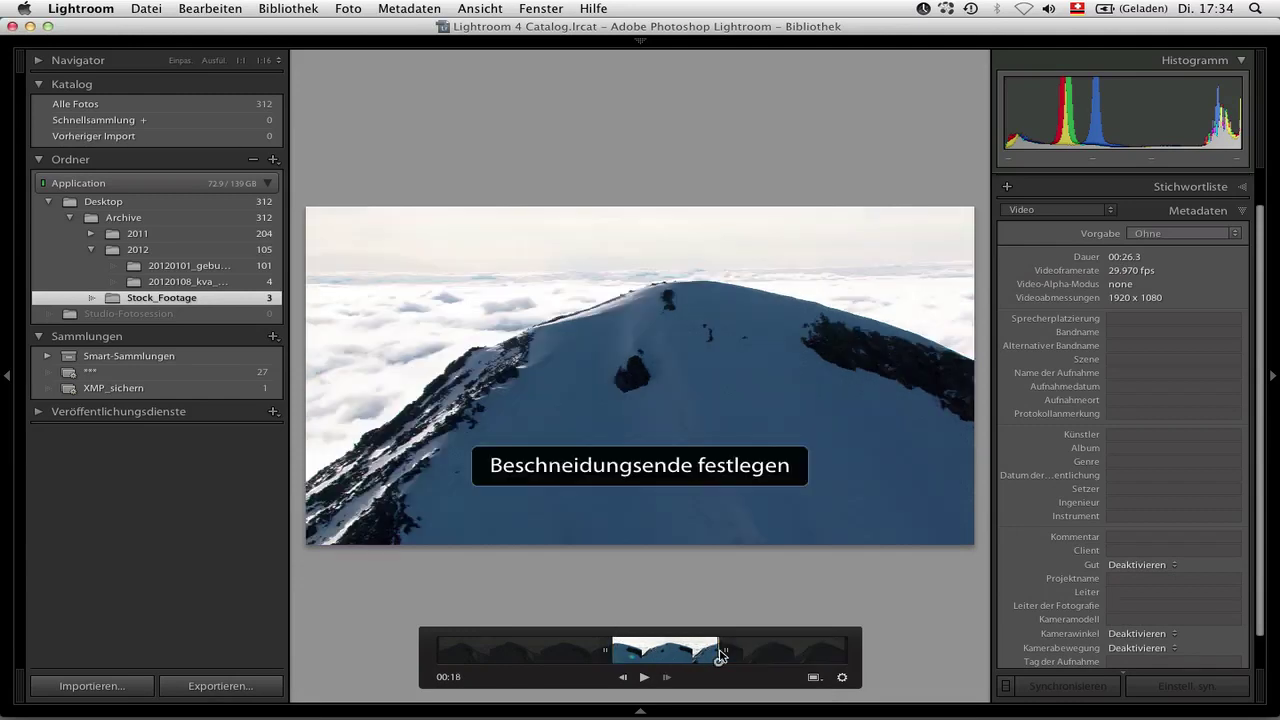
{"action": "key", "text": "ctrl+z"}
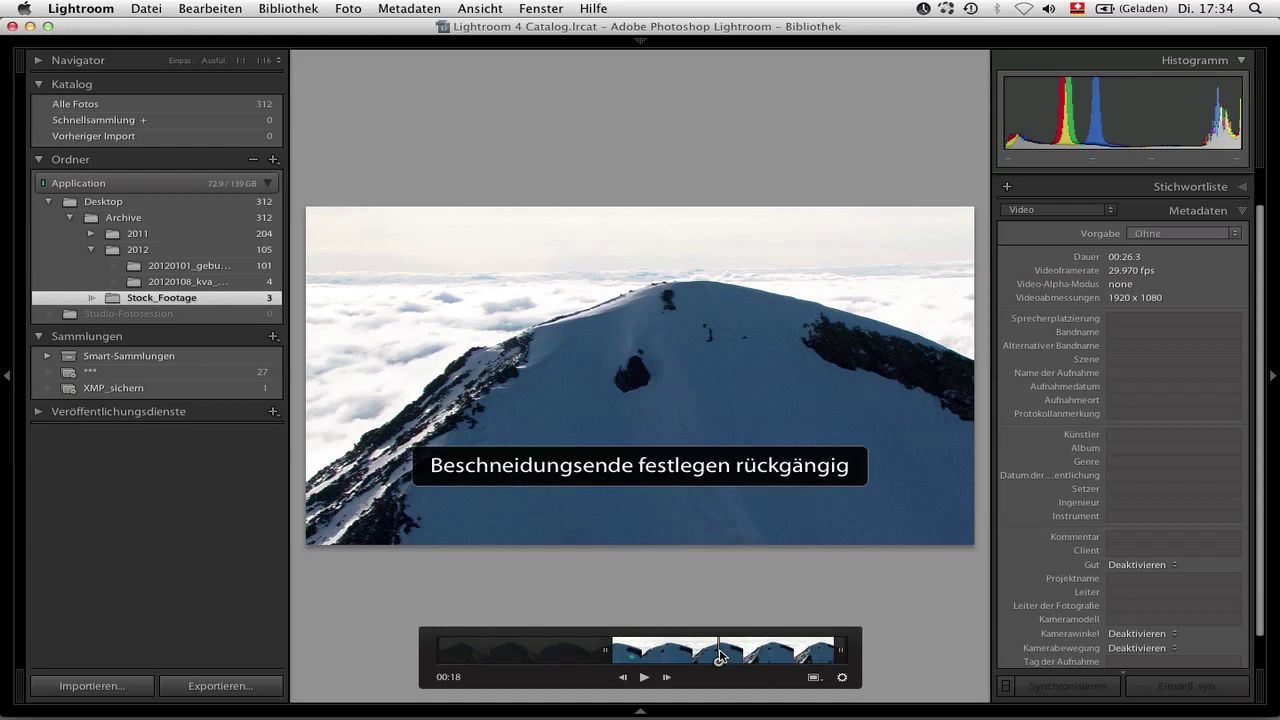
{"action": "left_click_drag", "start_coordinate": [608, 650], "coordinate": [391, 649]}
{"action": "key", "text": "shift+i"}
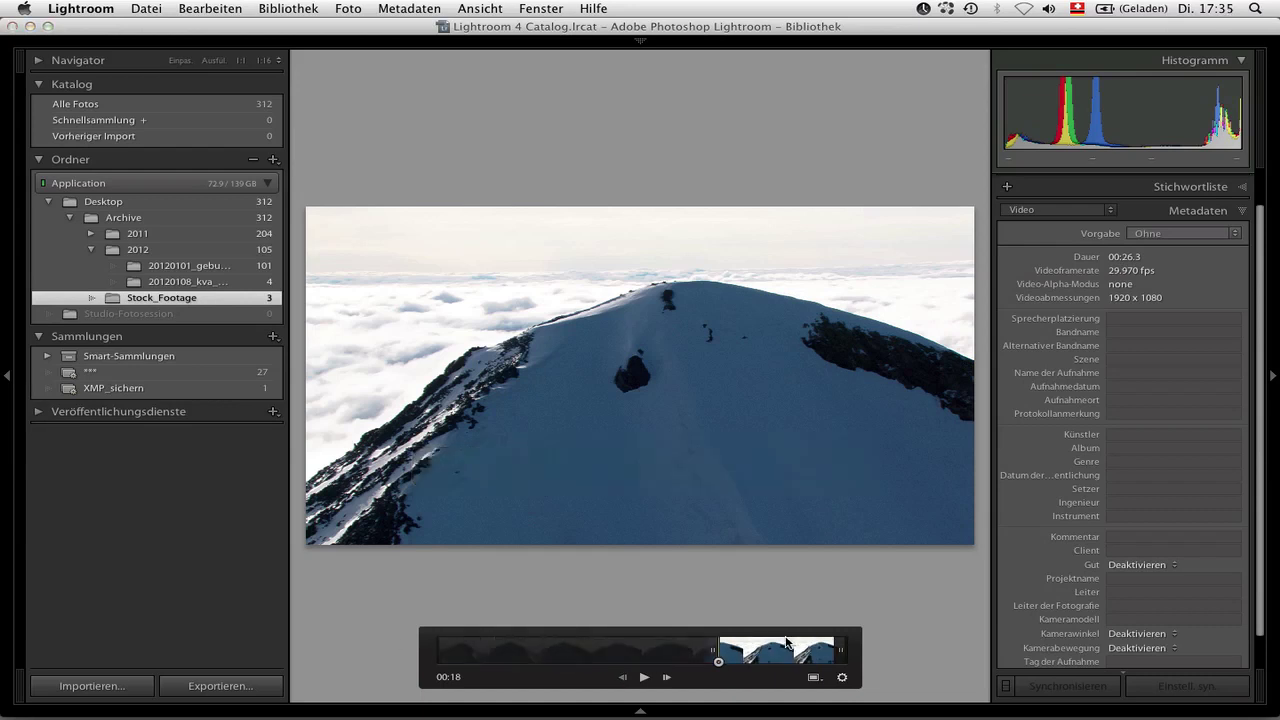
{"action": "left_click_drag", "start_coordinate": [716, 650], "coordinate": [391, 651]}
{"action": "key", "text": "shift+i"}
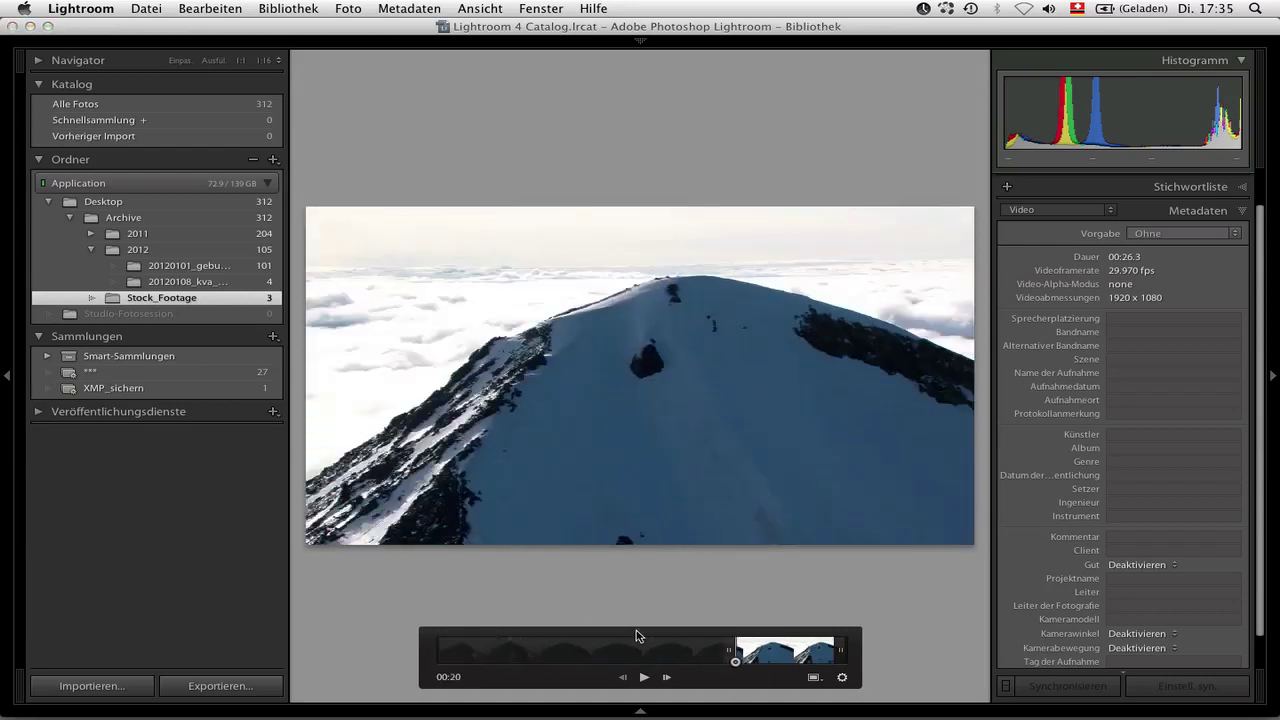
{"action": "mouse_move", "coordinate": [735, 650]}
{"action": "left_mouse_down"}
{"action": "mouse_move", "coordinate": [391, 649]}
{"action": "mouse_move", "coordinate": [588, 650]}
{"action": "mouse_move", "coordinate": [406, 645]}
{"action": "left_mouse_up"}
{"action": "left_click", "coordinate": [588, 650]}
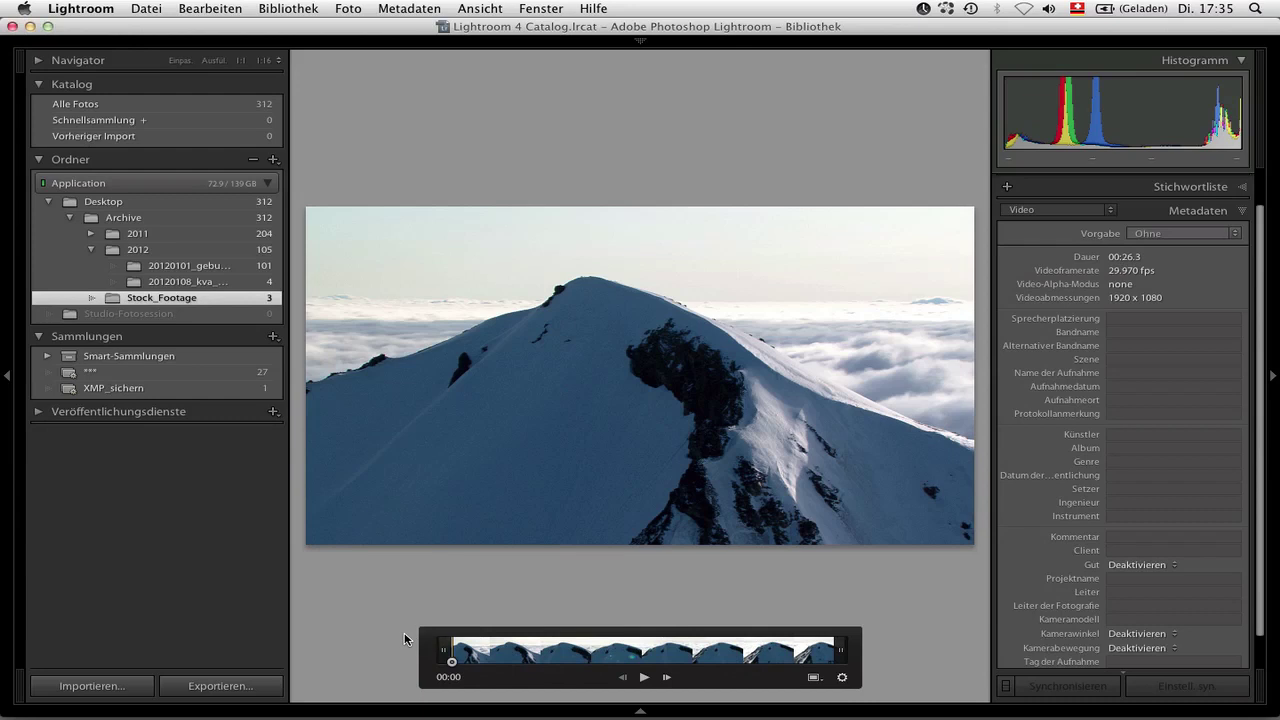
{"action": "left_click", "coordinate": [573, 648]}
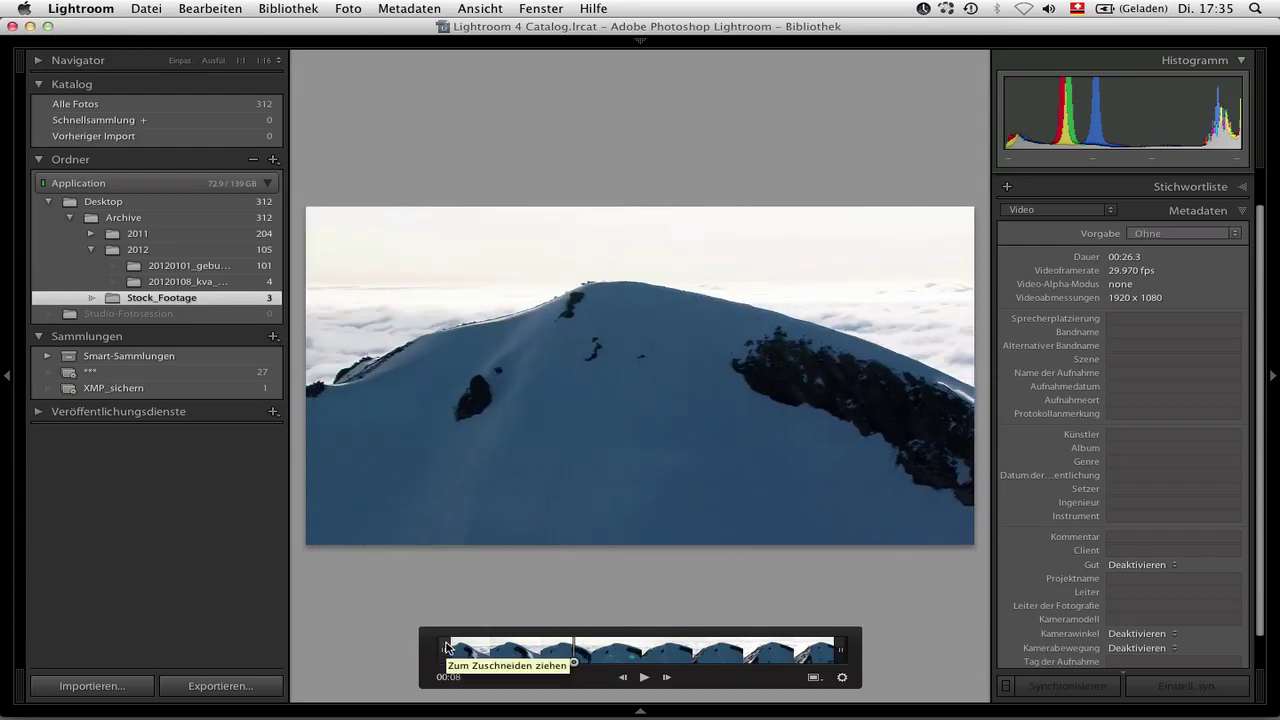
{"action": "left_click_drag", "start_coordinate": [446, 647], "coordinate": [587, 648]}
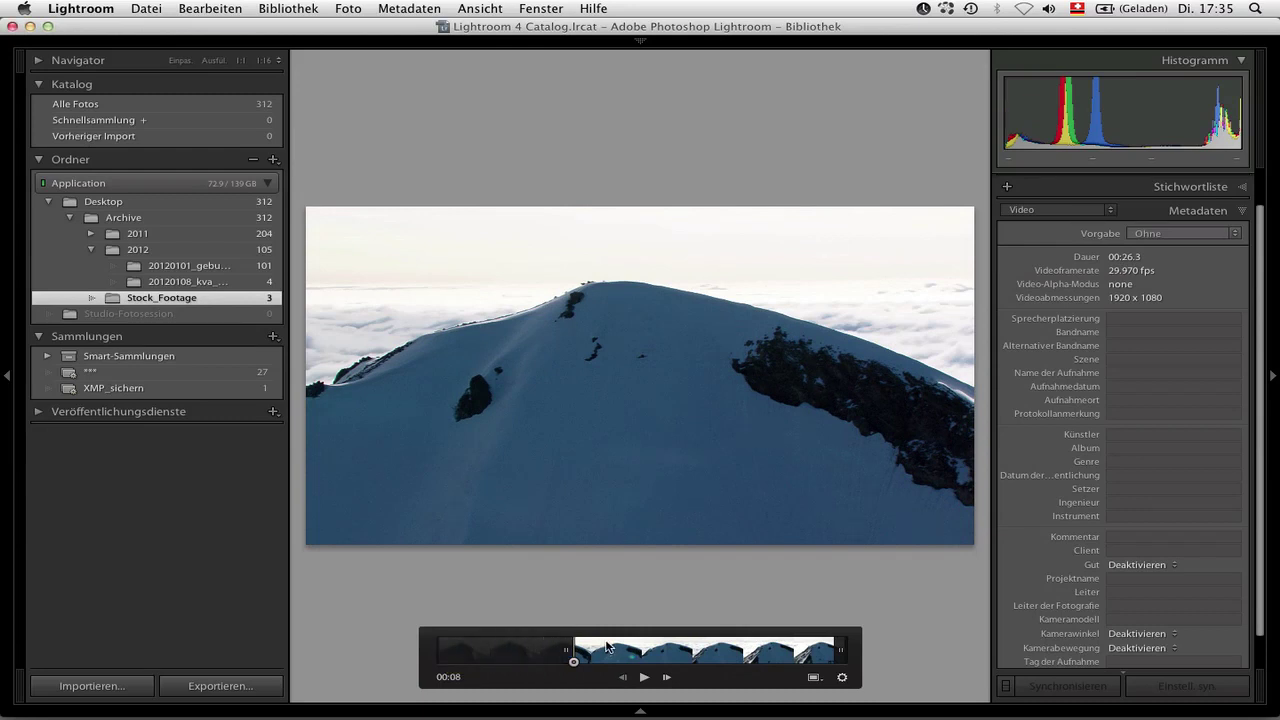
{"action": "key", "text": "super+z"}
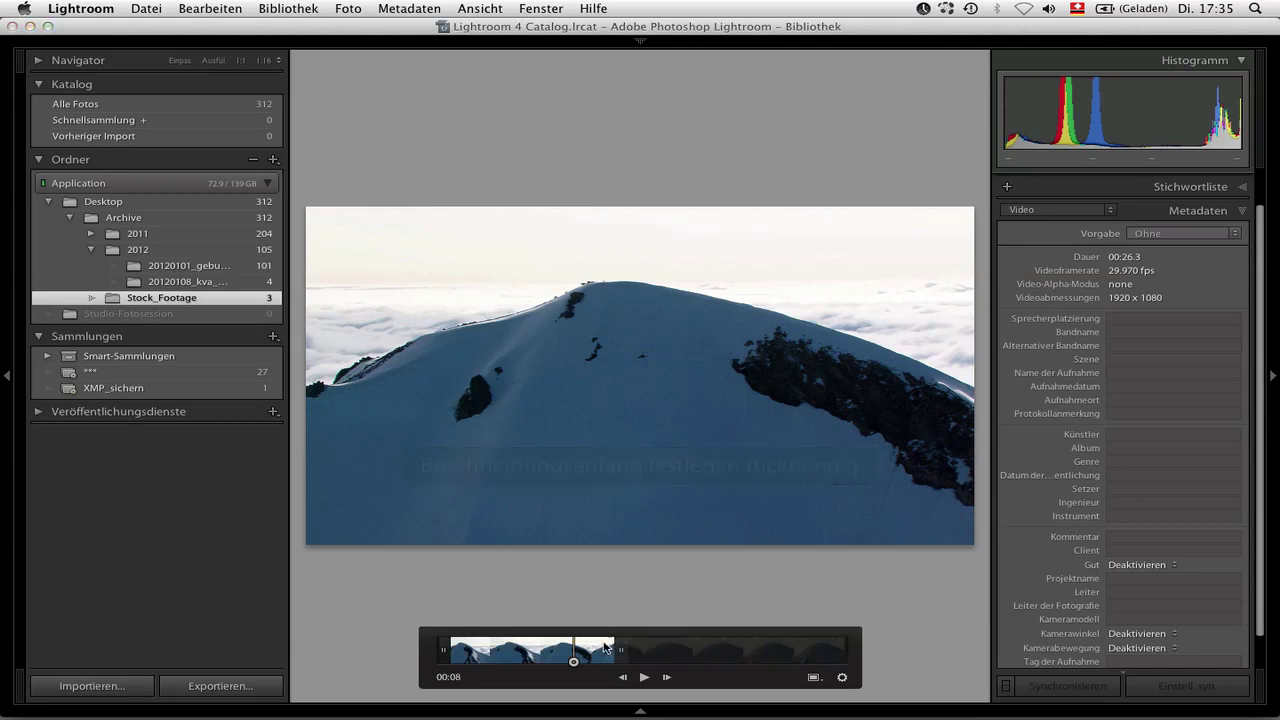
{"action": "key", "text": "super+z"}
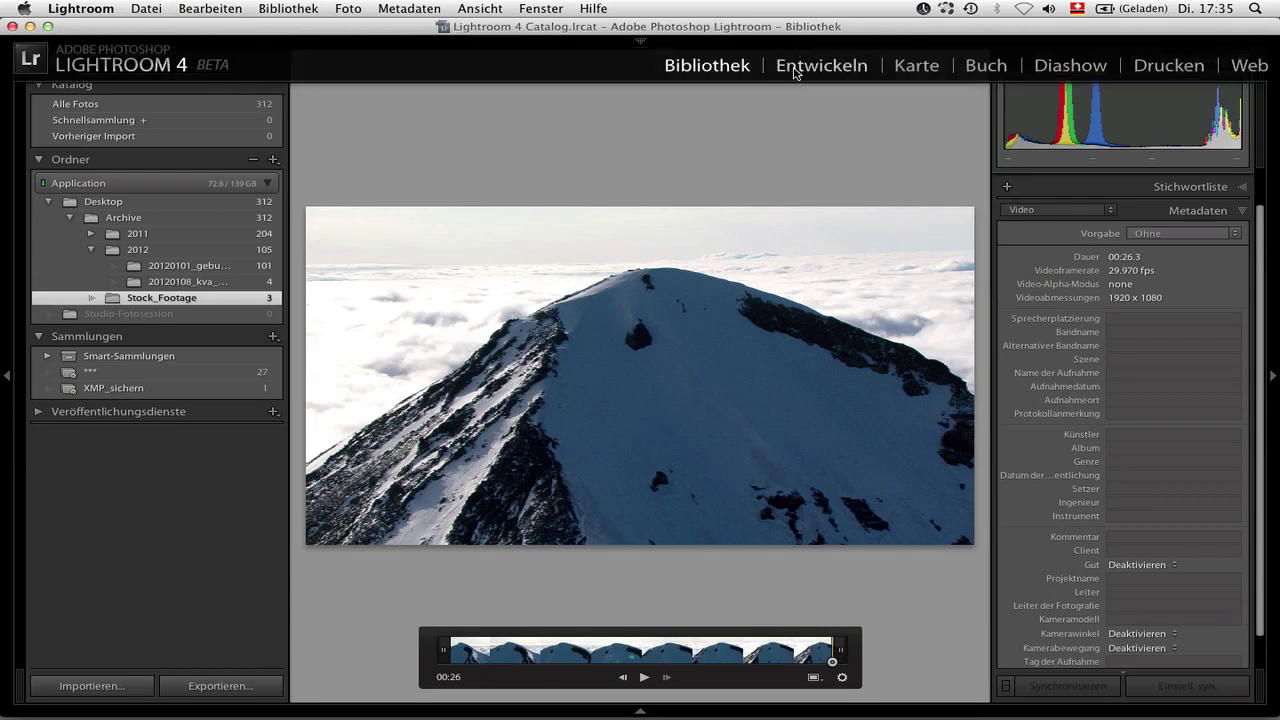
Try Entwickeln on the clip, then return to the Bibliothek grid of three clips
{"action": "left_click", "coordinate": [796, 73]}
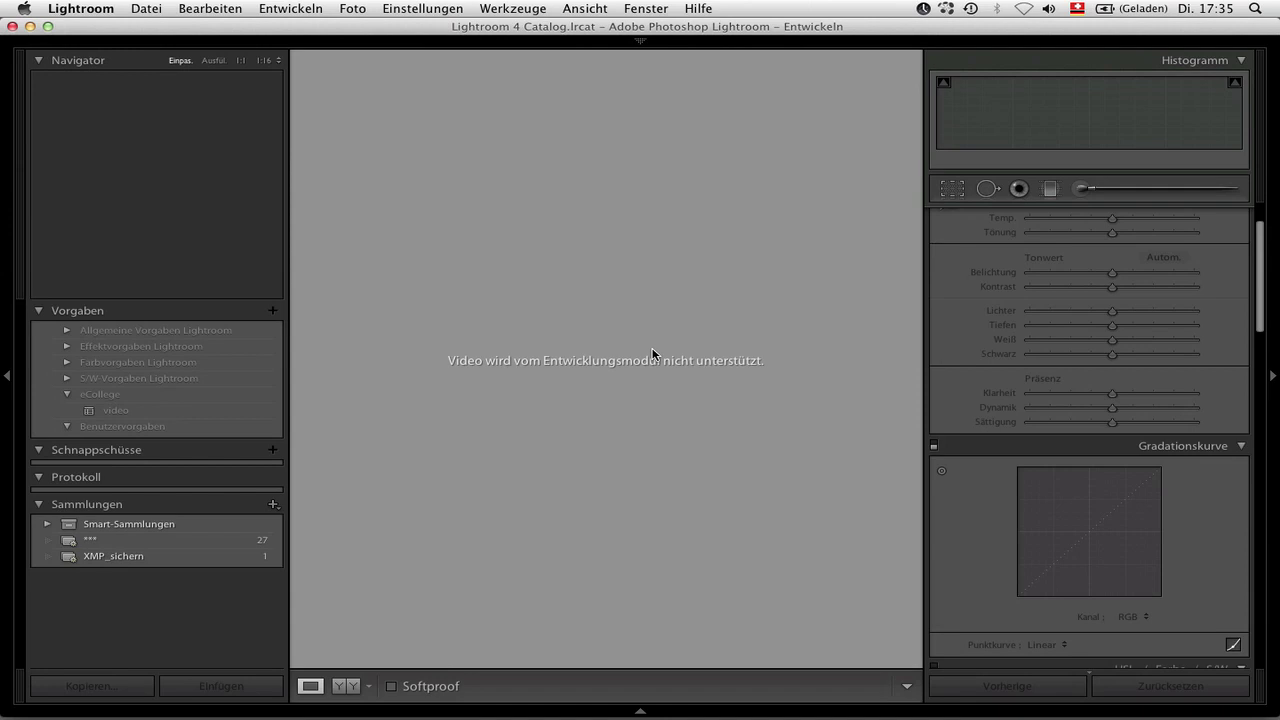
{"action": "key", "text": "g"}
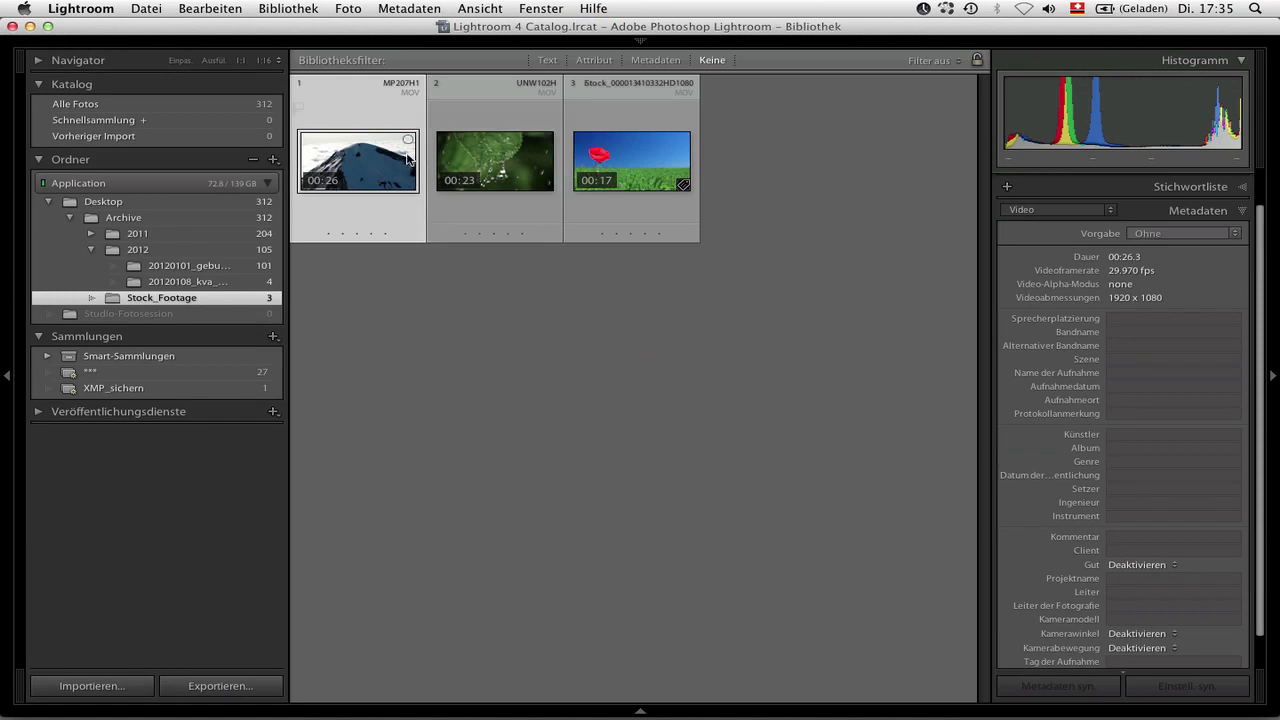
Open the mountain clip large, collapse Metadaten, and expand Quick Develop's white balance and tone controls
{"action": "double_click", "coordinate": [391, 150]}
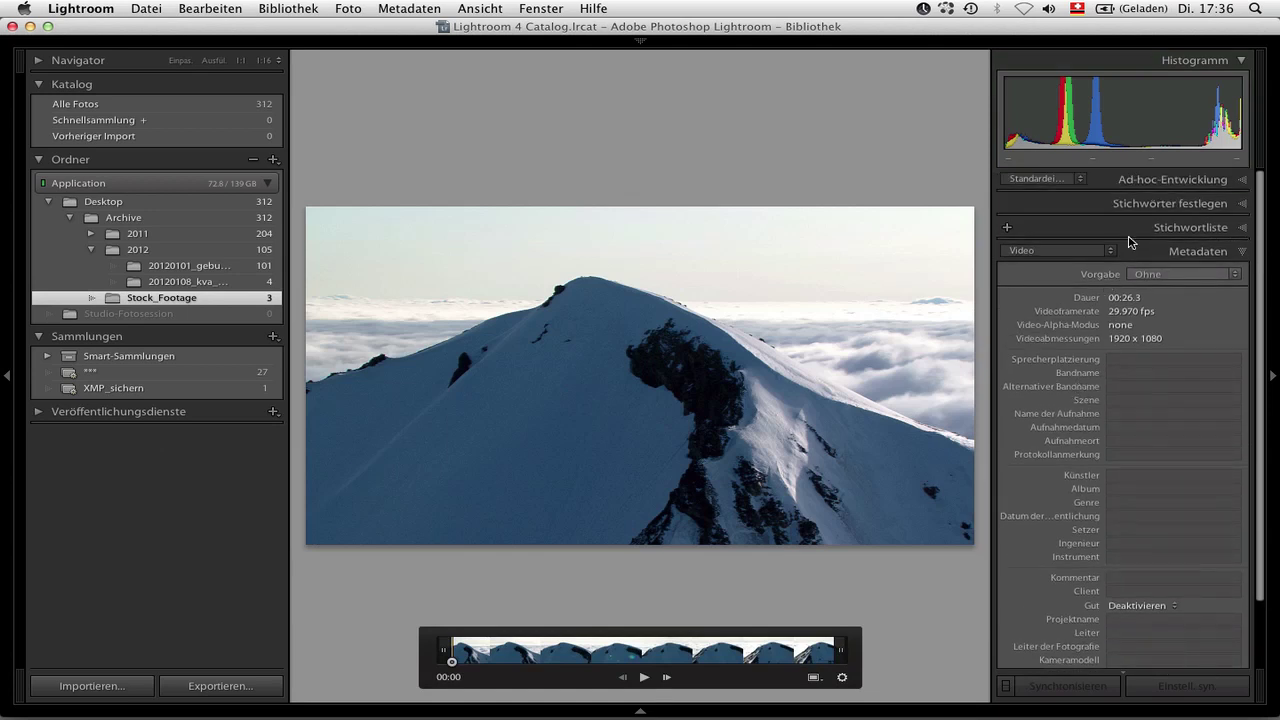
{"action": "left_click", "coordinate": [1165, 251]}
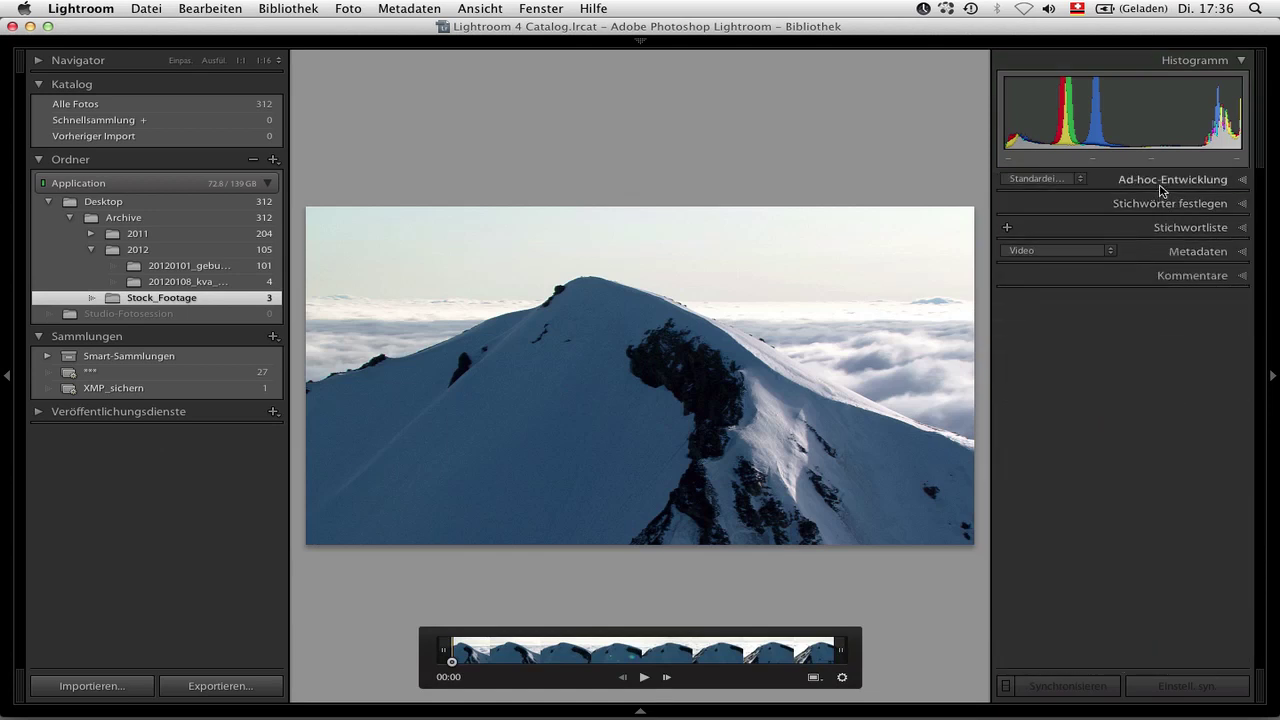
{"action": "left_click", "coordinate": [1162, 186]}
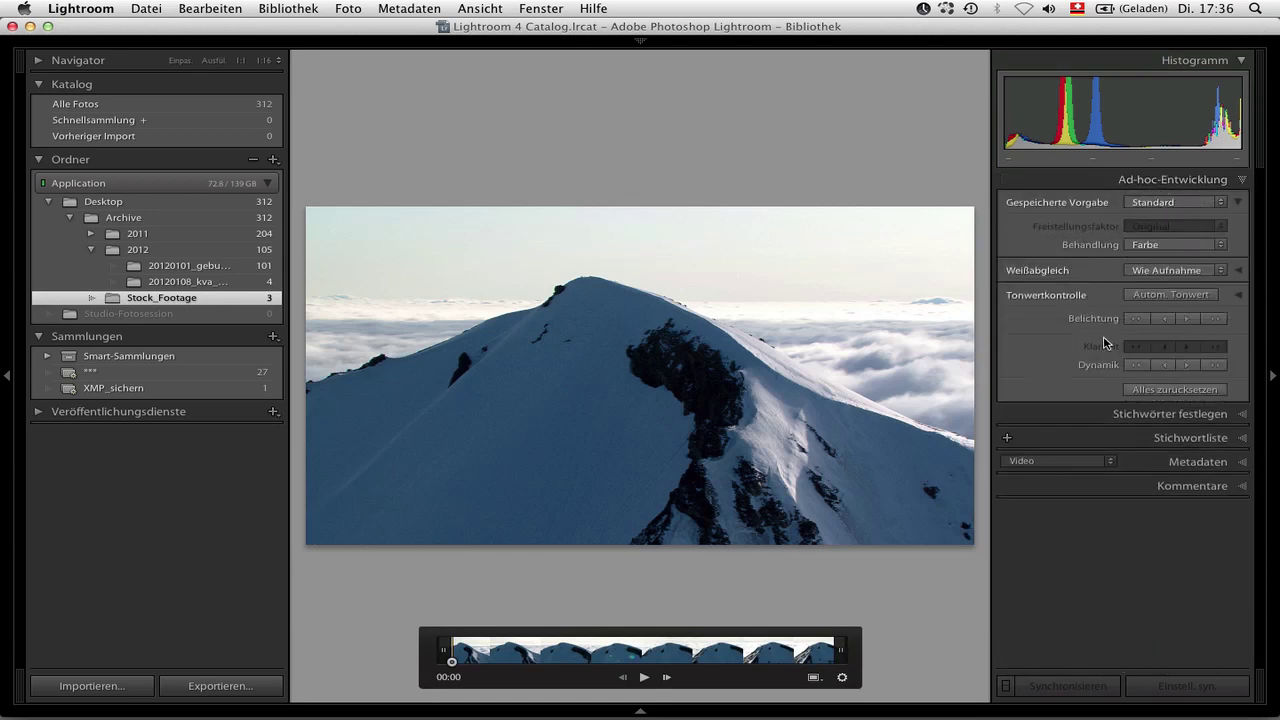
{"action": "left_click", "coordinate": [1238, 271]}
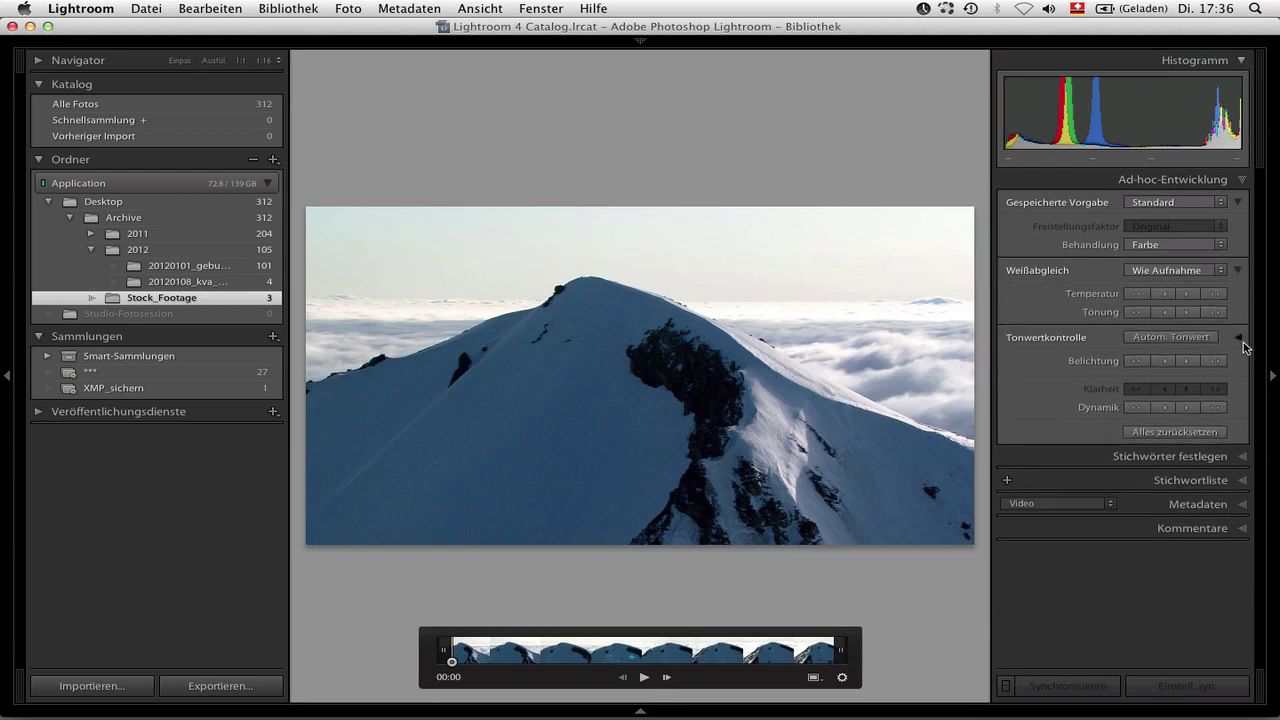
{"action": "left_click", "coordinate": [1240, 338]}
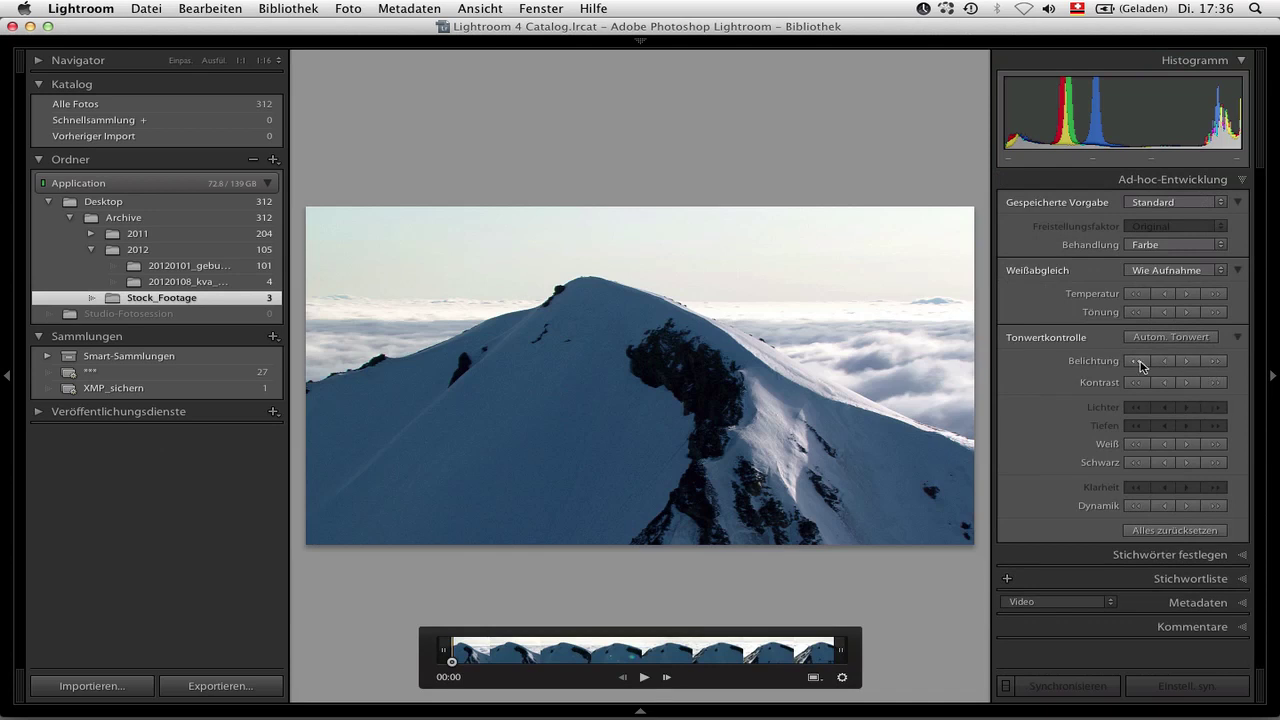
Test exposure ±1, vibrance and black-and-white treatment, undoing each or using Alles zurücksetzen
{"action": "left_click", "coordinate": [1137, 361]}
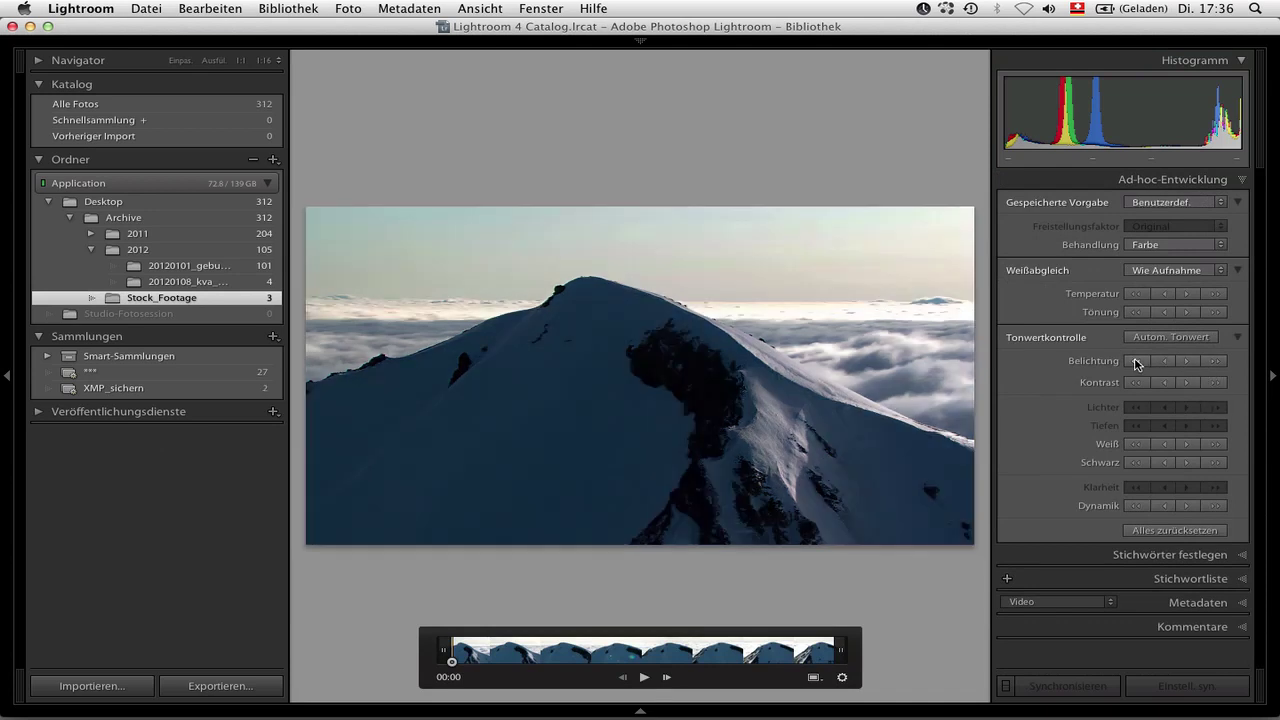
{"action": "key", "text": "ctrl+z"}
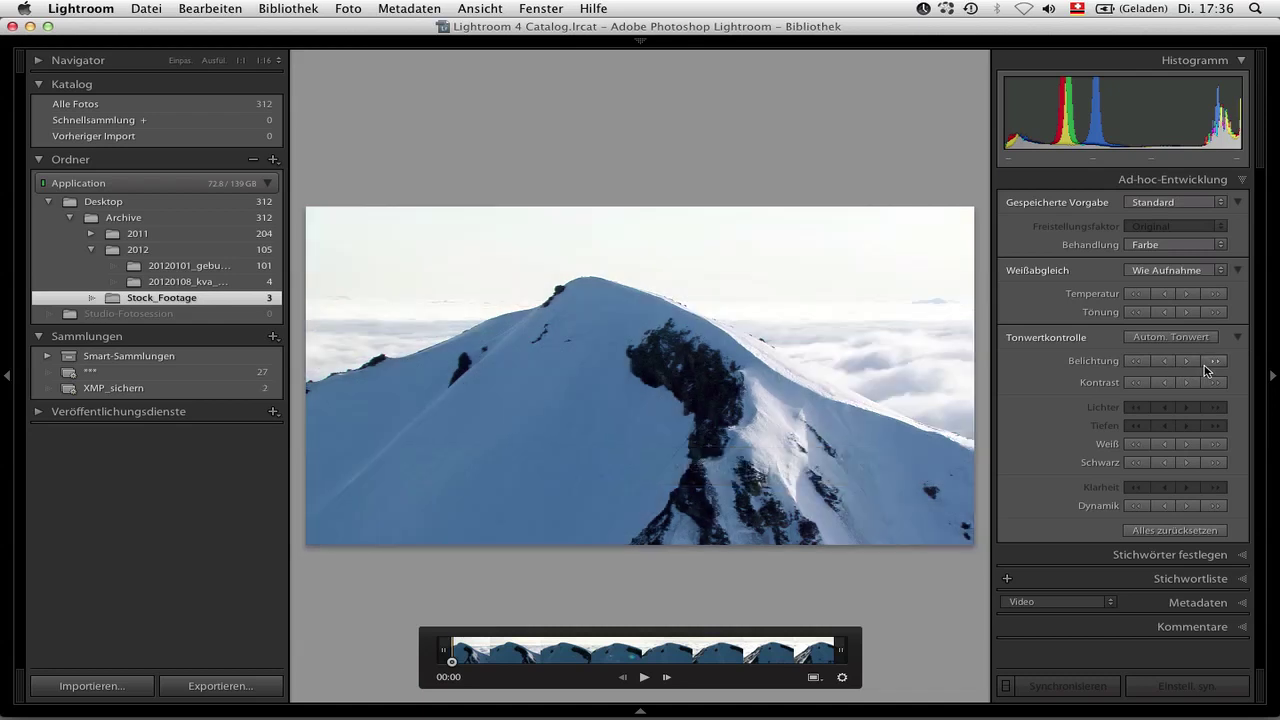
{"action": "left_click", "coordinate": [1210, 363]}
{"action": "key", "text": "ctrl+z"}
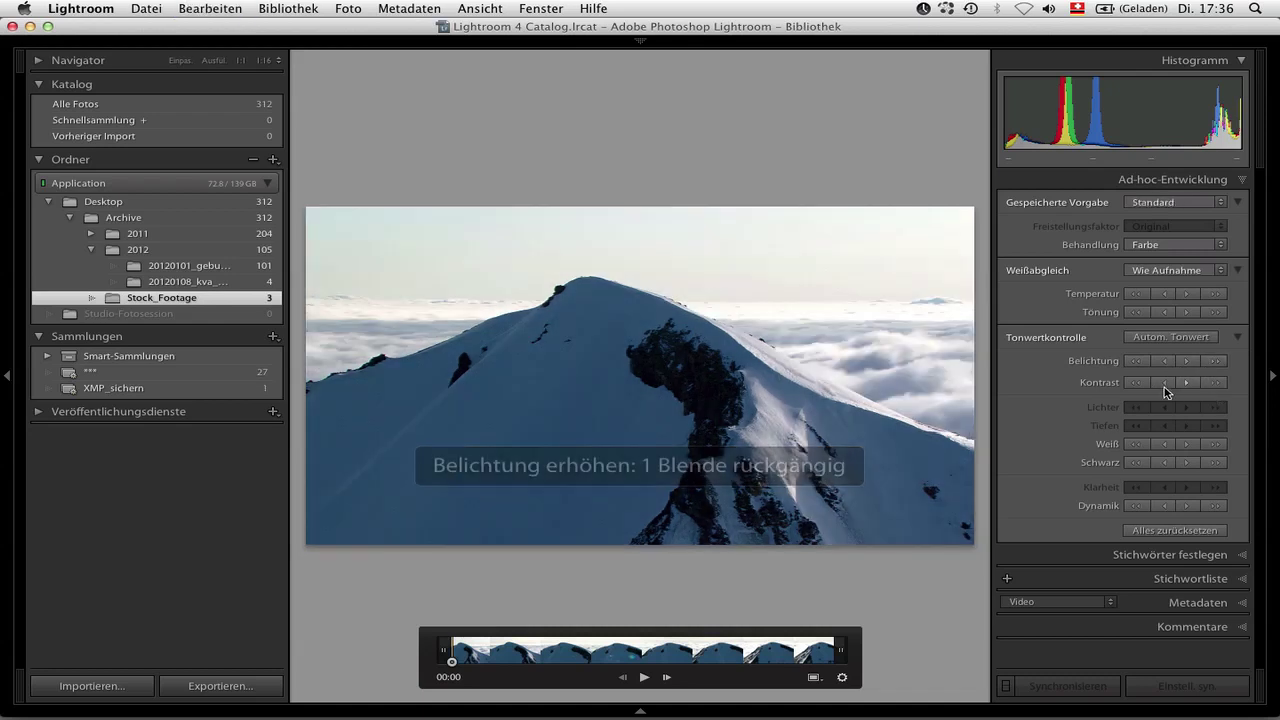
{"action": "left_click", "coordinate": [1137, 506]}
{"action": "left_click", "coordinate": [1137, 506]}
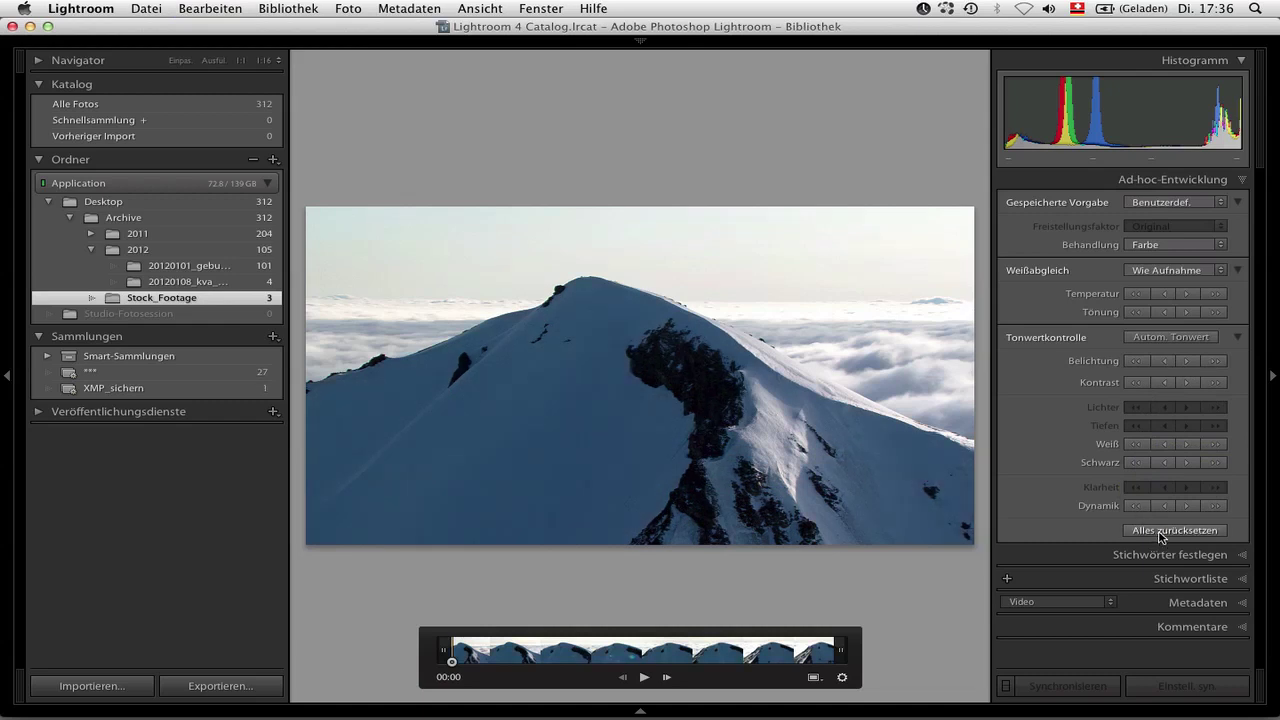
{"action": "left_click", "coordinate": [1160, 532]}
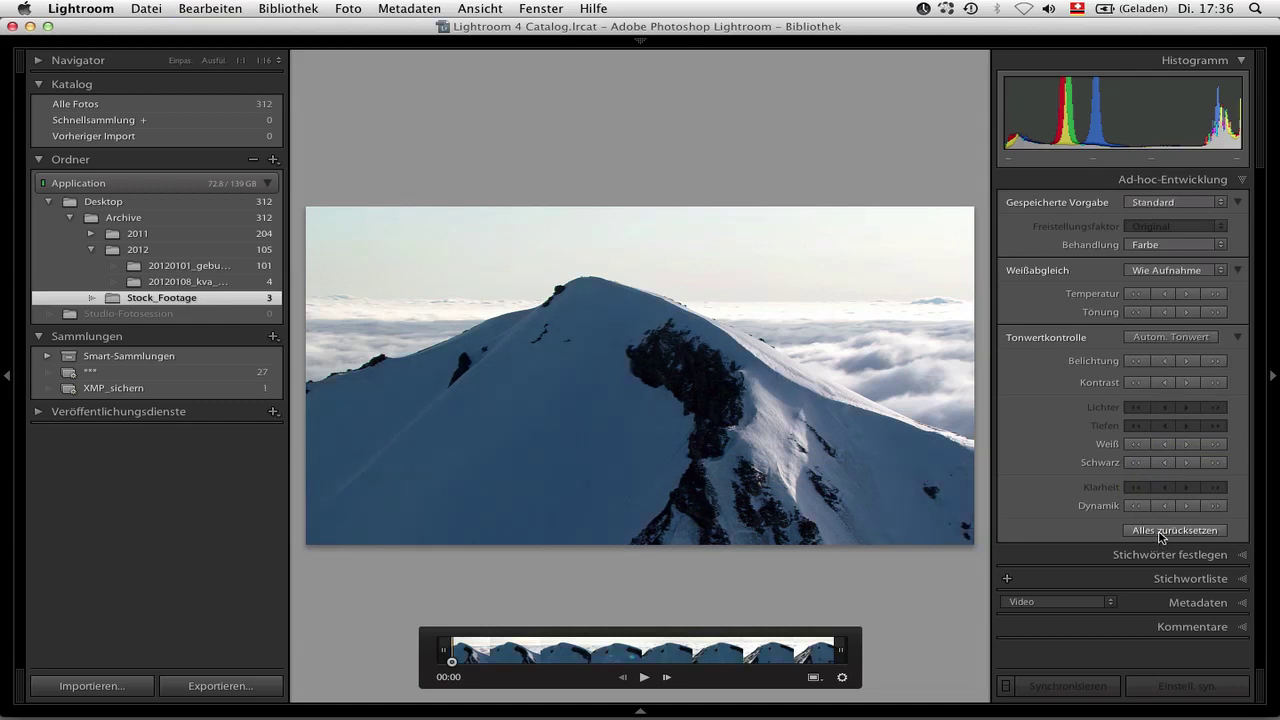
{"action": "left_click", "coordinate": [1148, 254]}
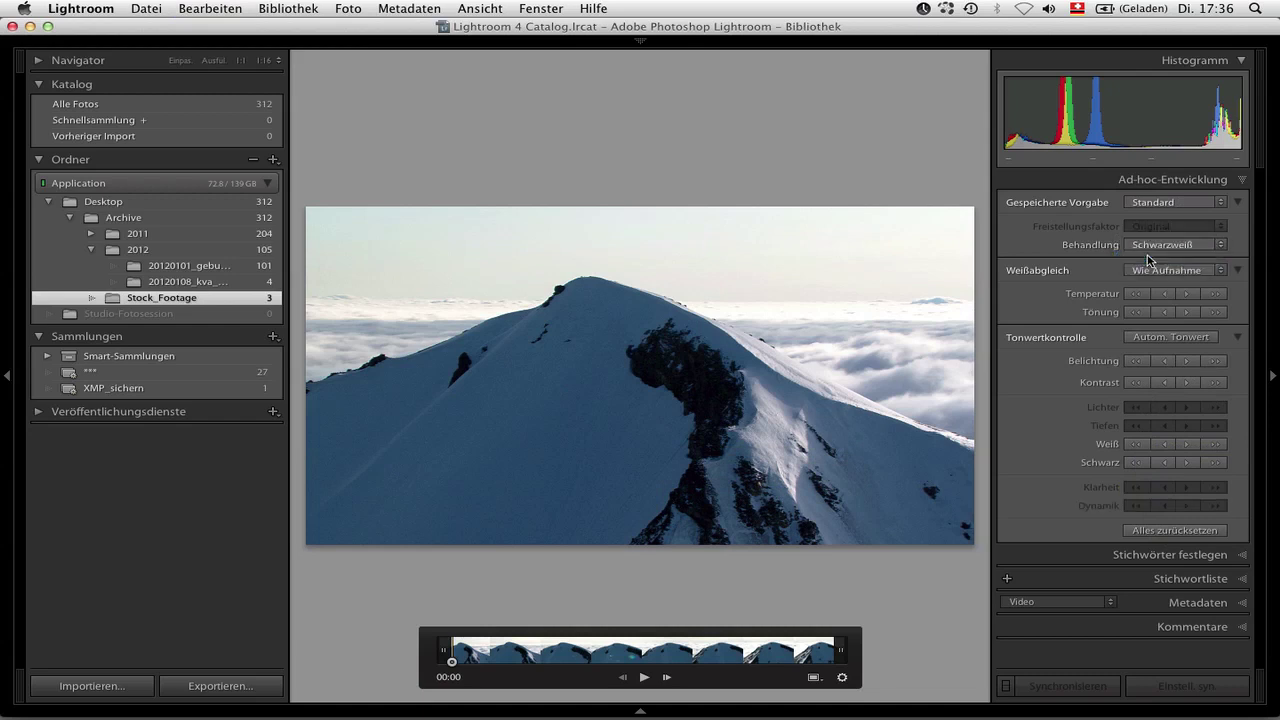
{"action": "key", "text": "ctrl+z"}
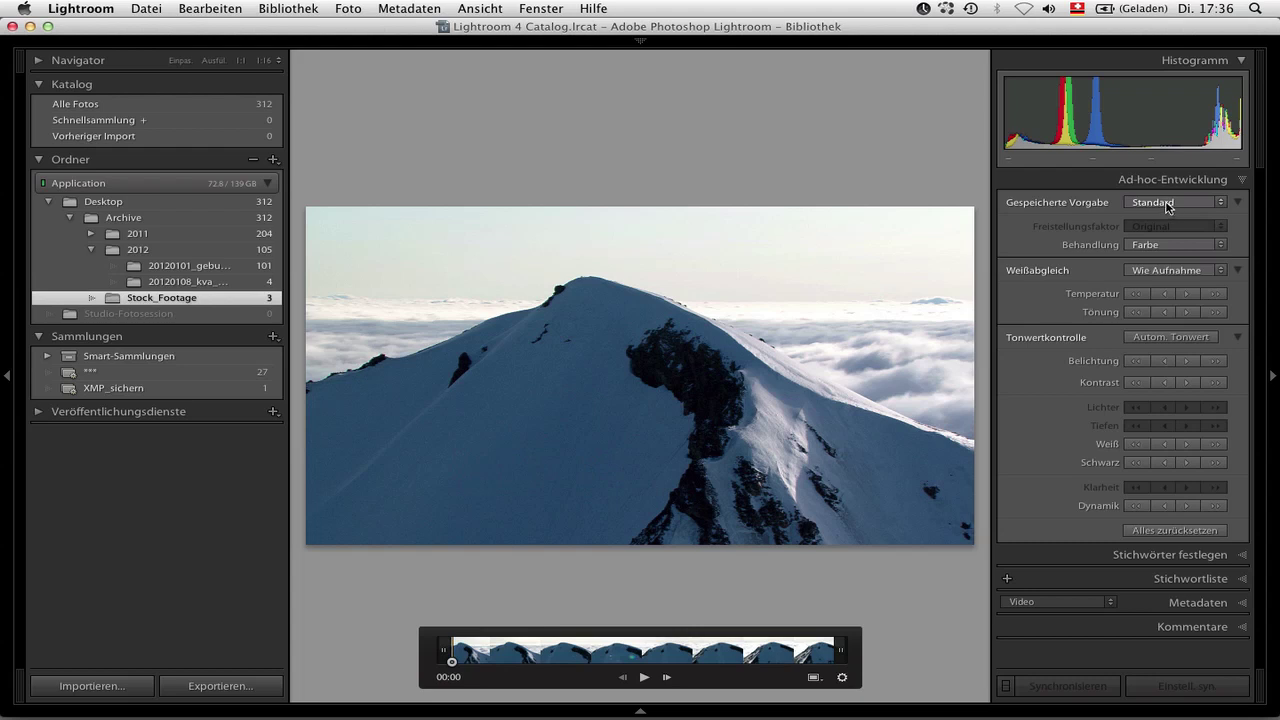
{"action": "left_click", "coordinate": [1168, 205]}
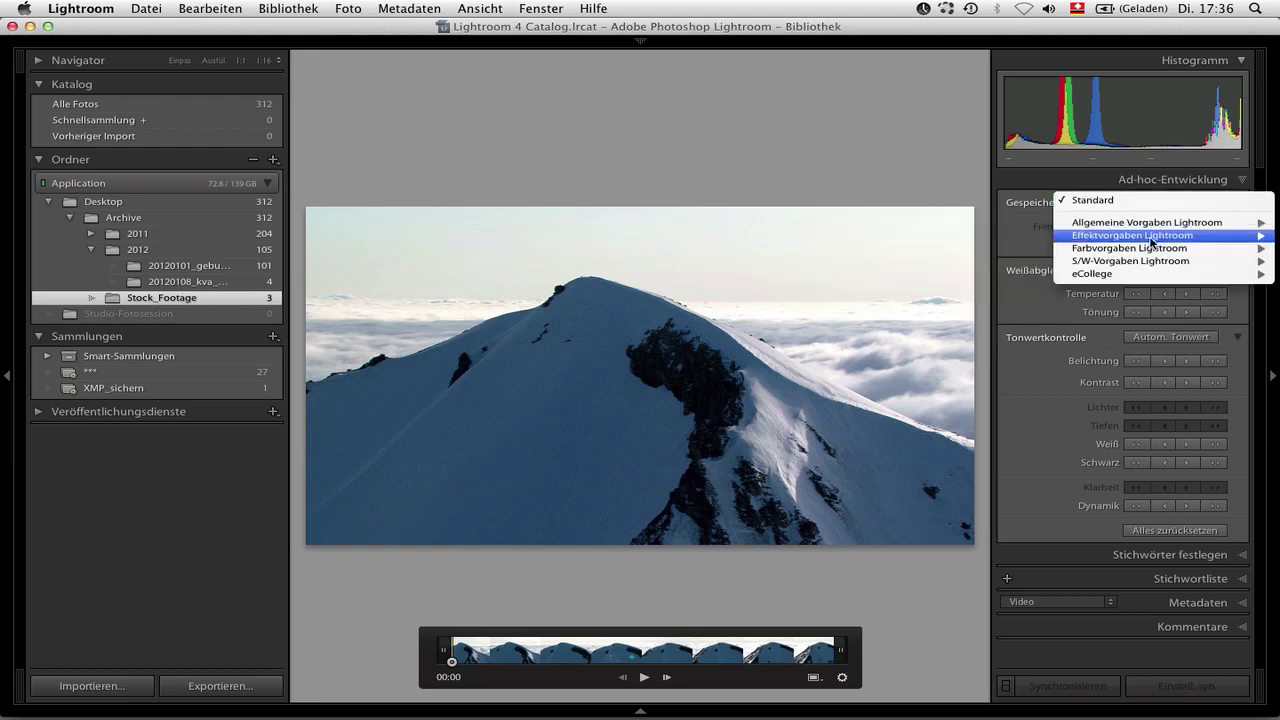
{"action": "mouse_move", "coordinate": [1110, 274]}
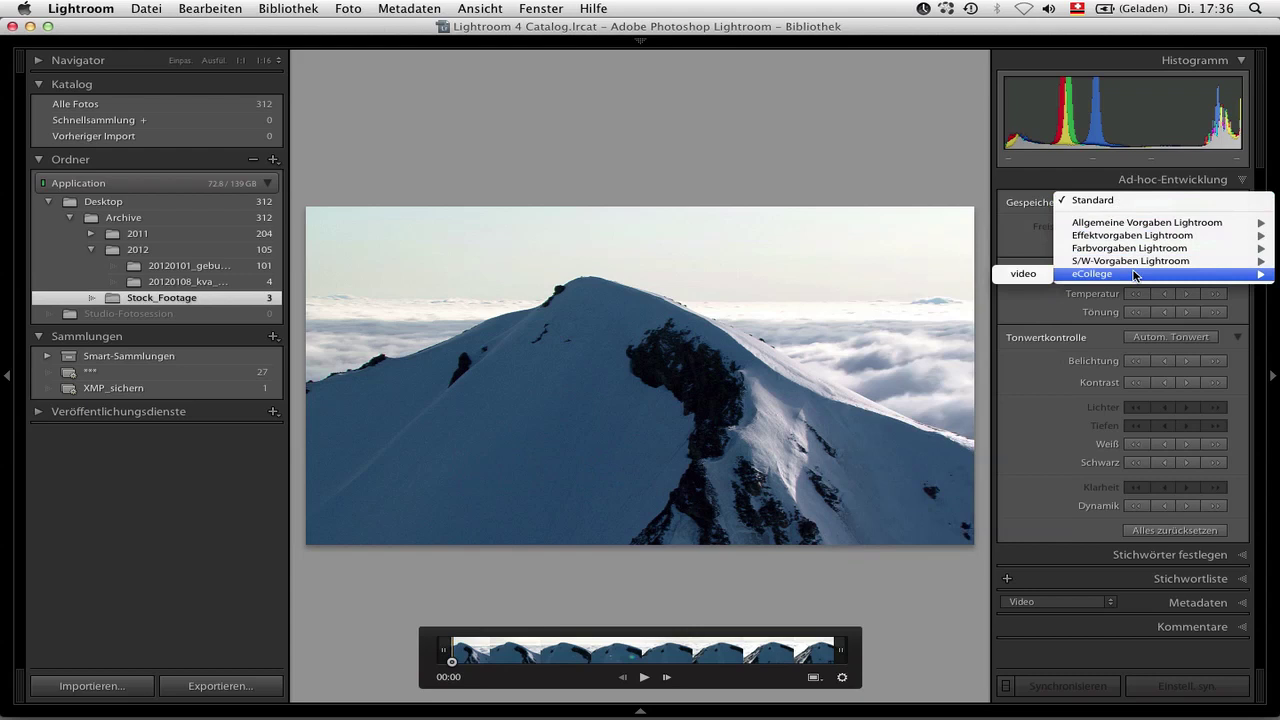
{"action": "left_click", "coordinate": [1065, 345]}
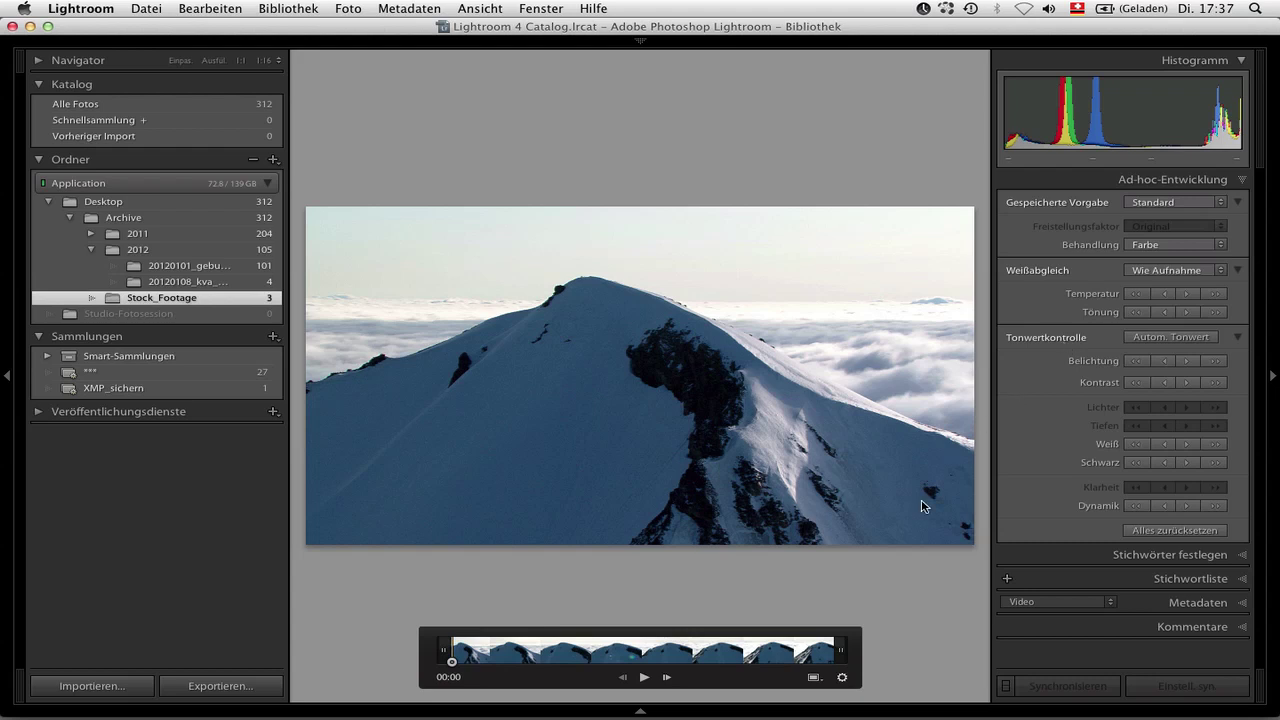
Capture a JPG still from the mountain clip and open it in Entwickeln
{"action": "left_click", "coordinate": [821, 674]}
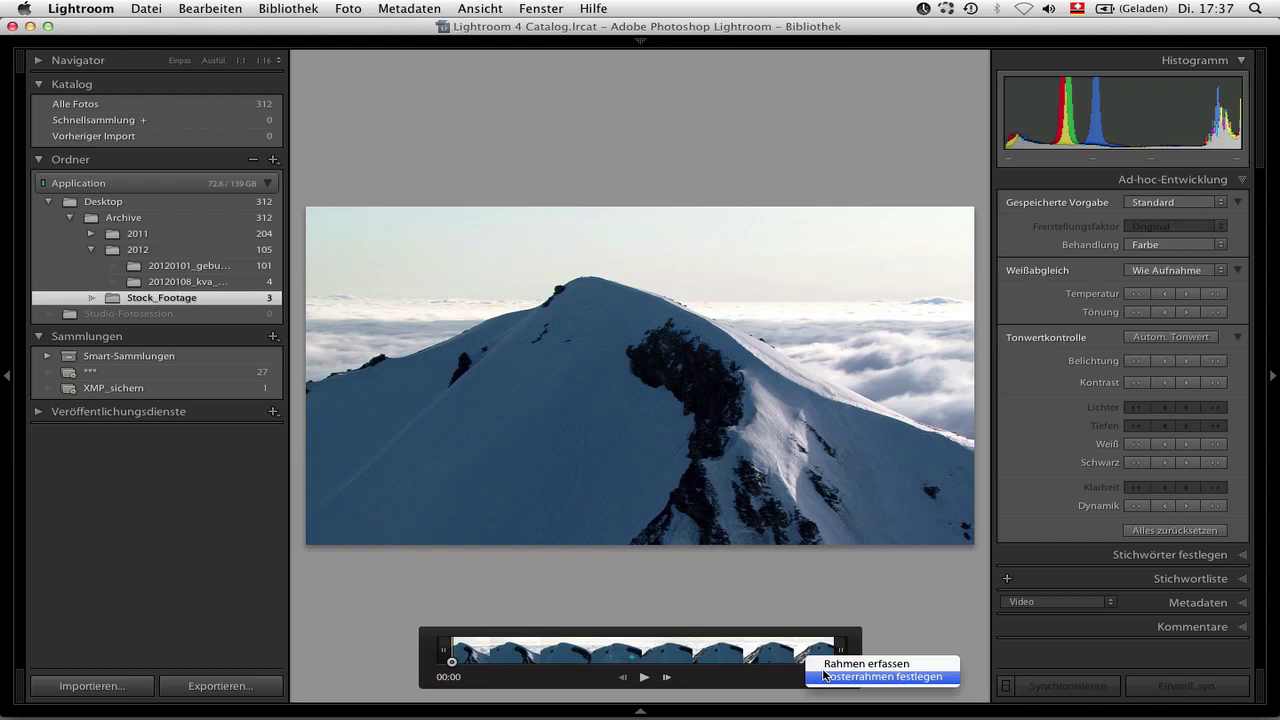
{"action": "left_click", "coordinate": [832, 664]}
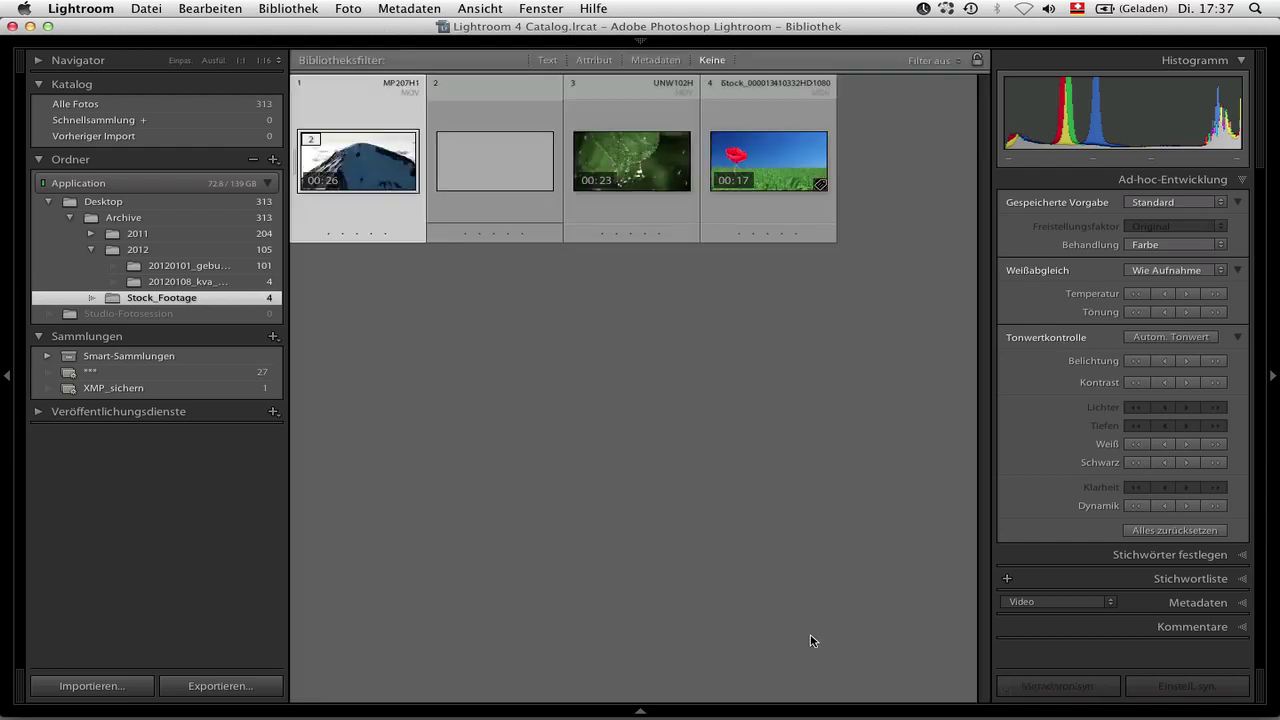
{"action": "left_click", "coordinate": [486, 179]}
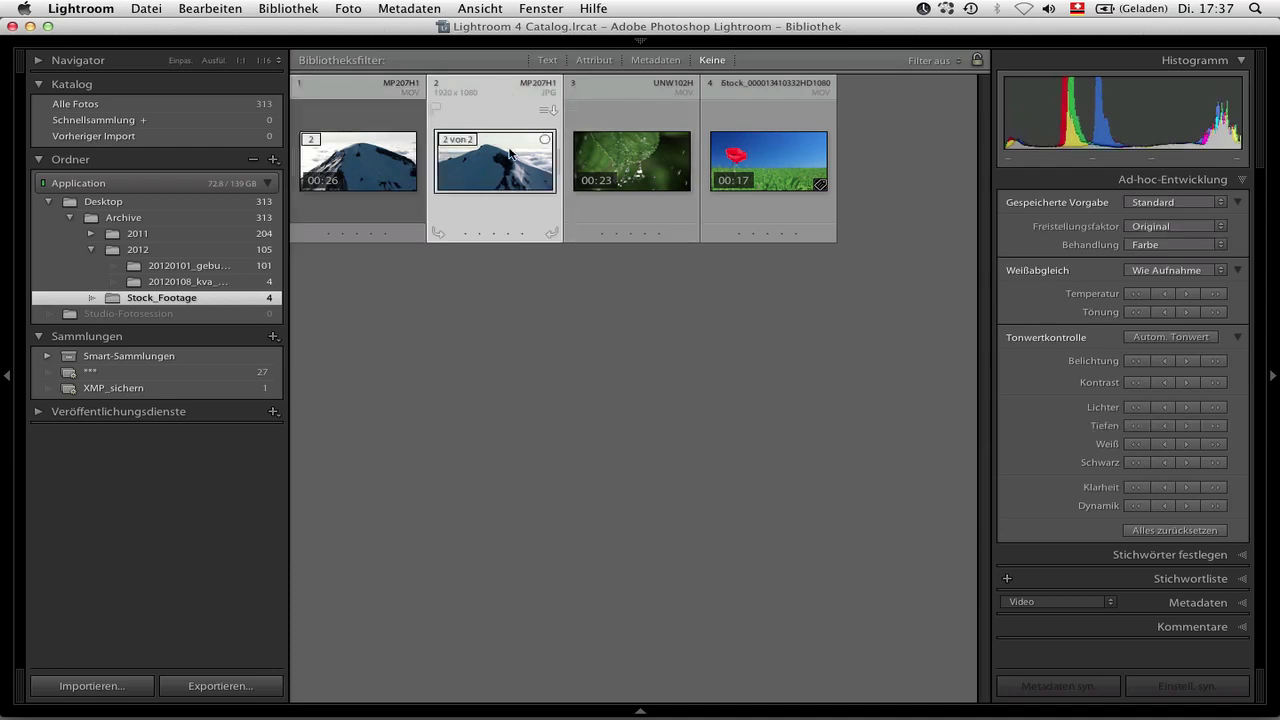
{"action": "double_click", "coordinate": [503, 156]}
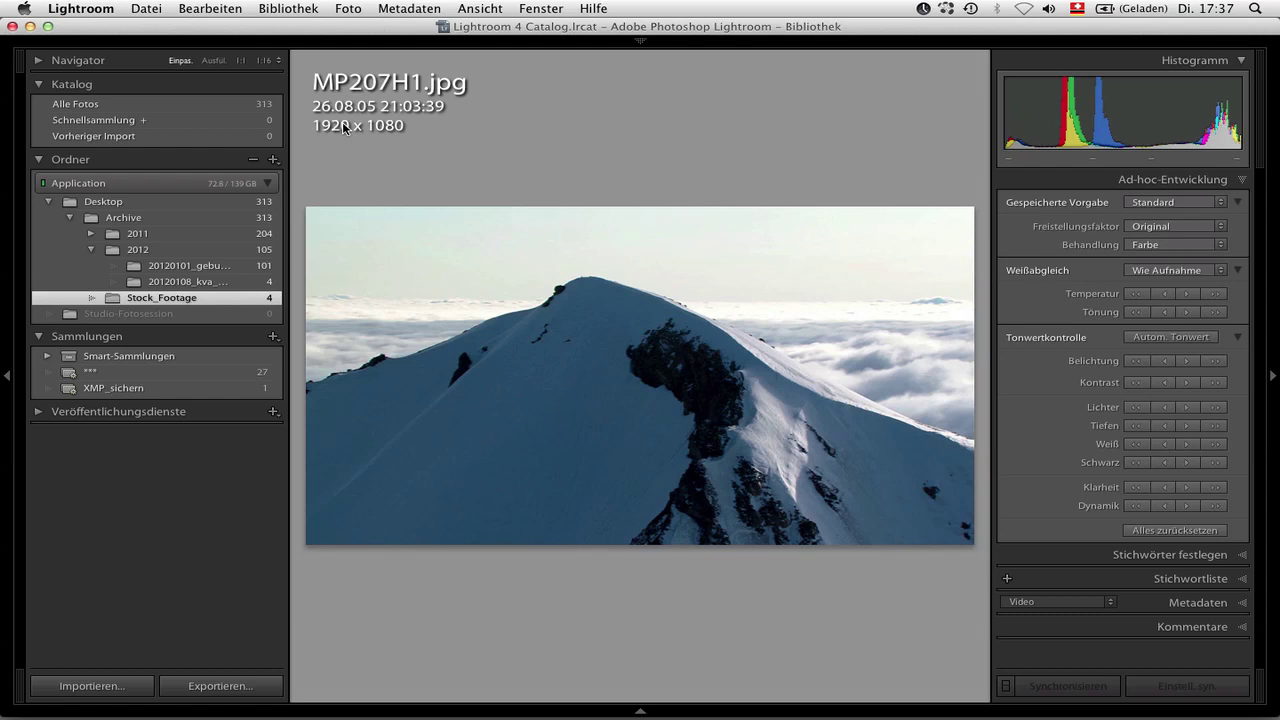
{"action": "key", "text": "d"}
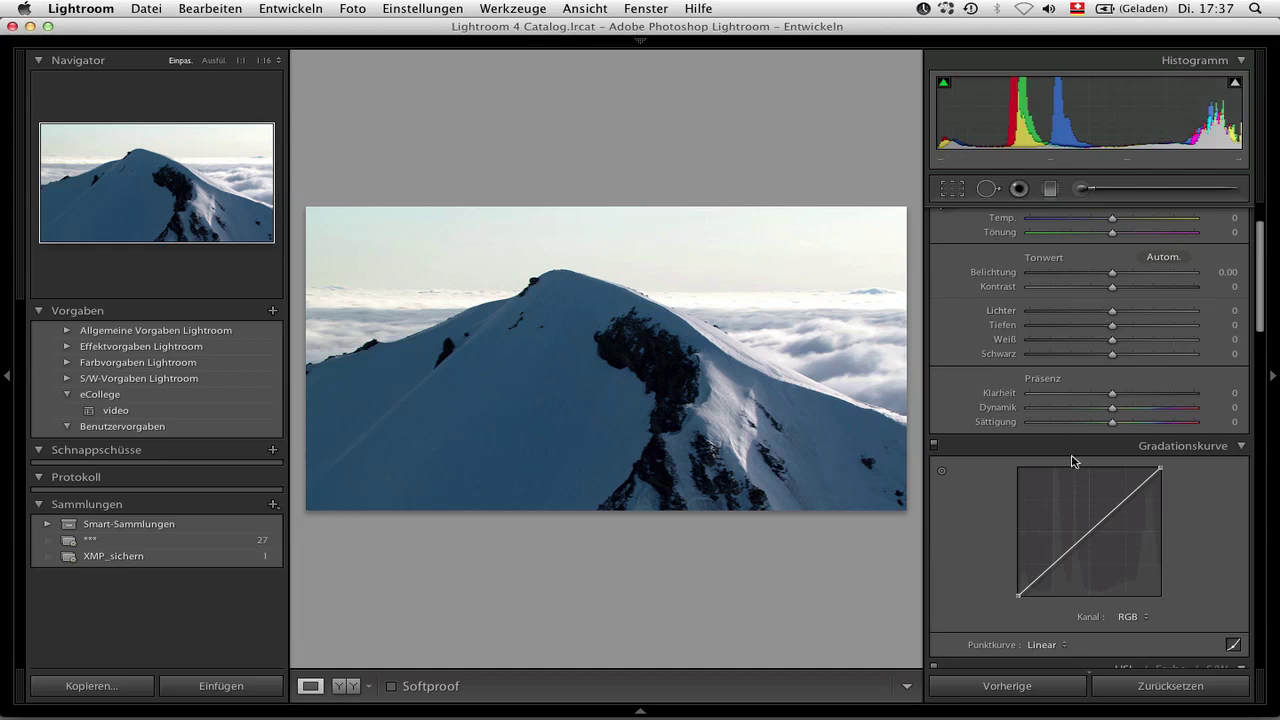
Apply the 'video' preset to the captured still frame in Develop
{"action": "left_click", "coordinate": [112, 411]}
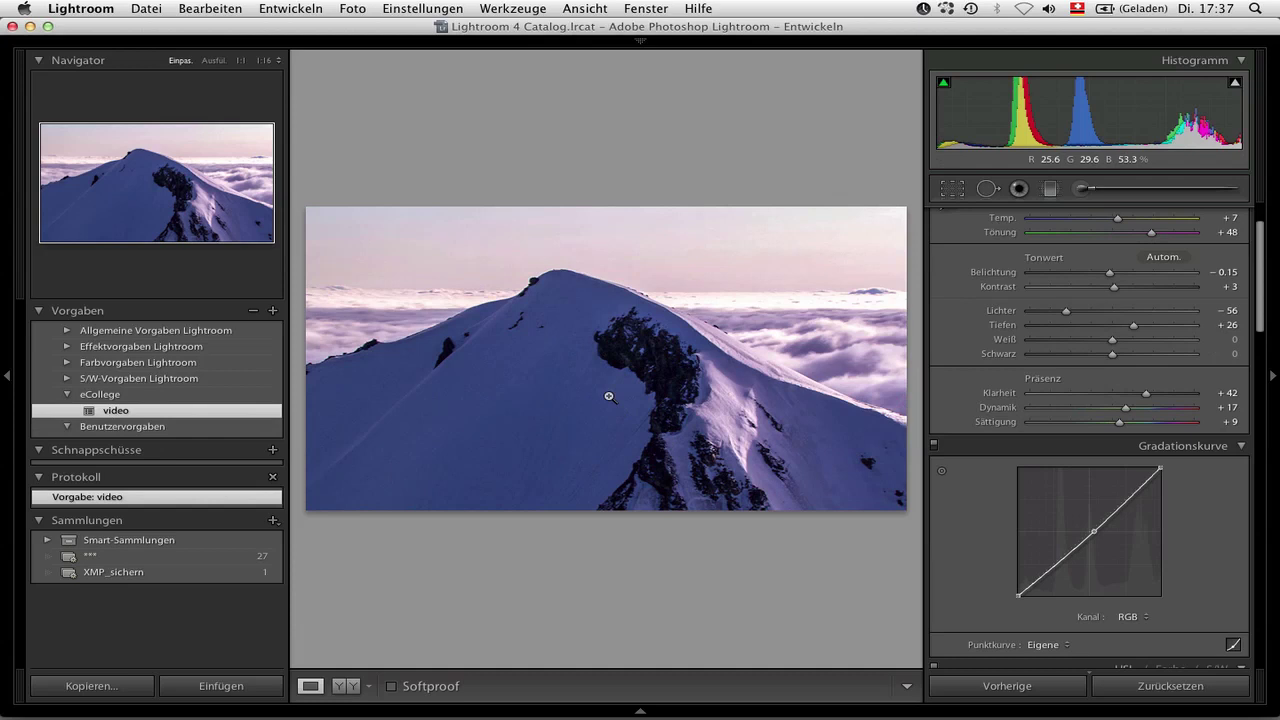
{"action": "key", "text": "g"}
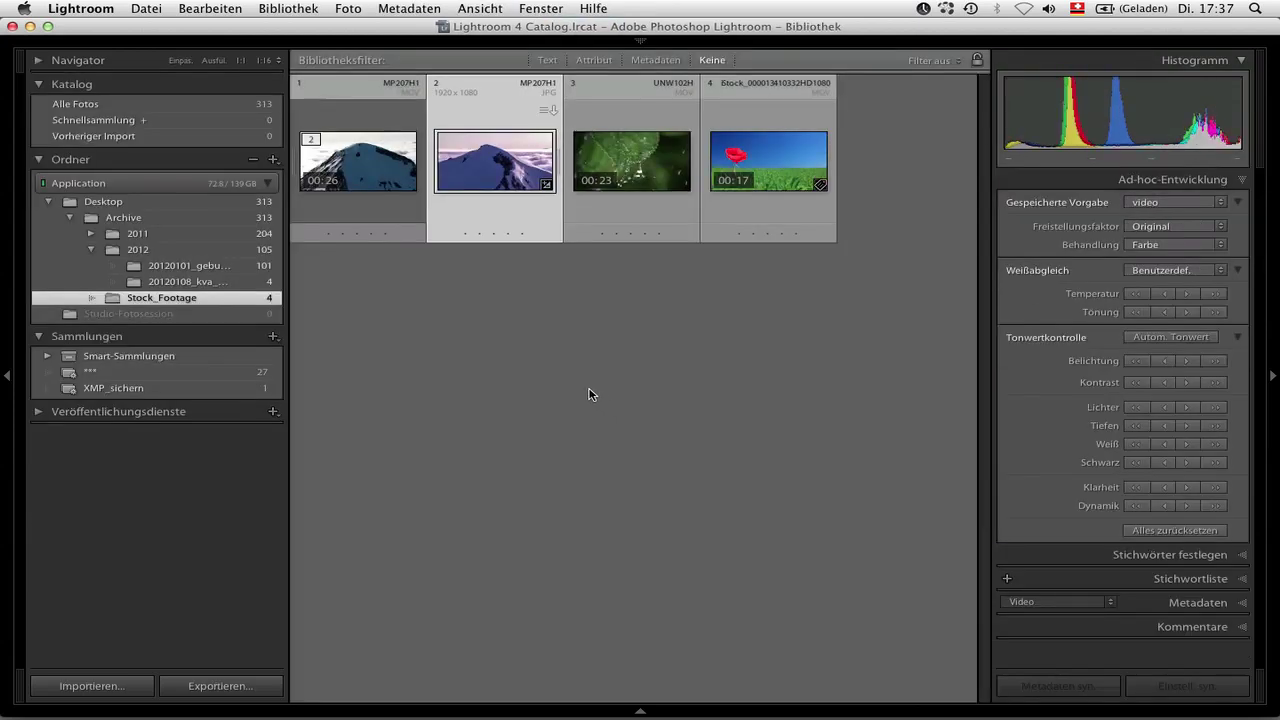
{"action": "key", "text": "d"}
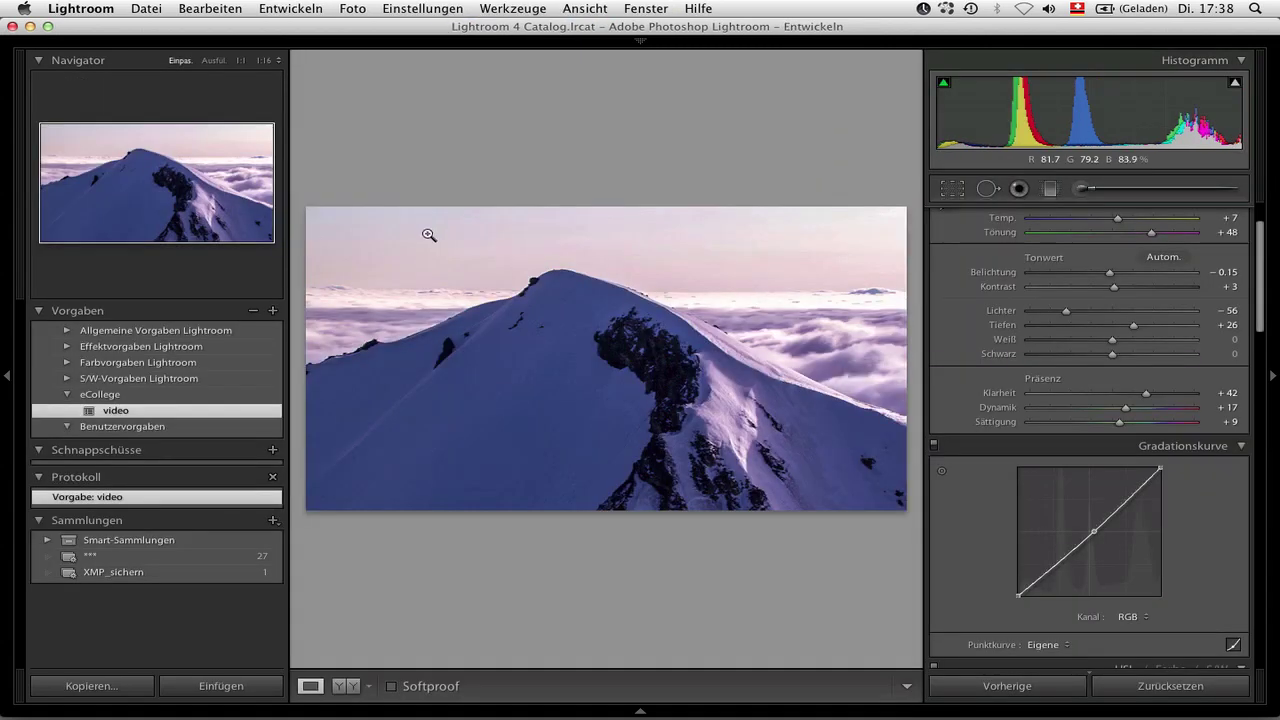
Dismiss the New Develop Preset dialog and select the first mountain clip in the grid
{"action": "left_click", "coordinate": [272, 311]}
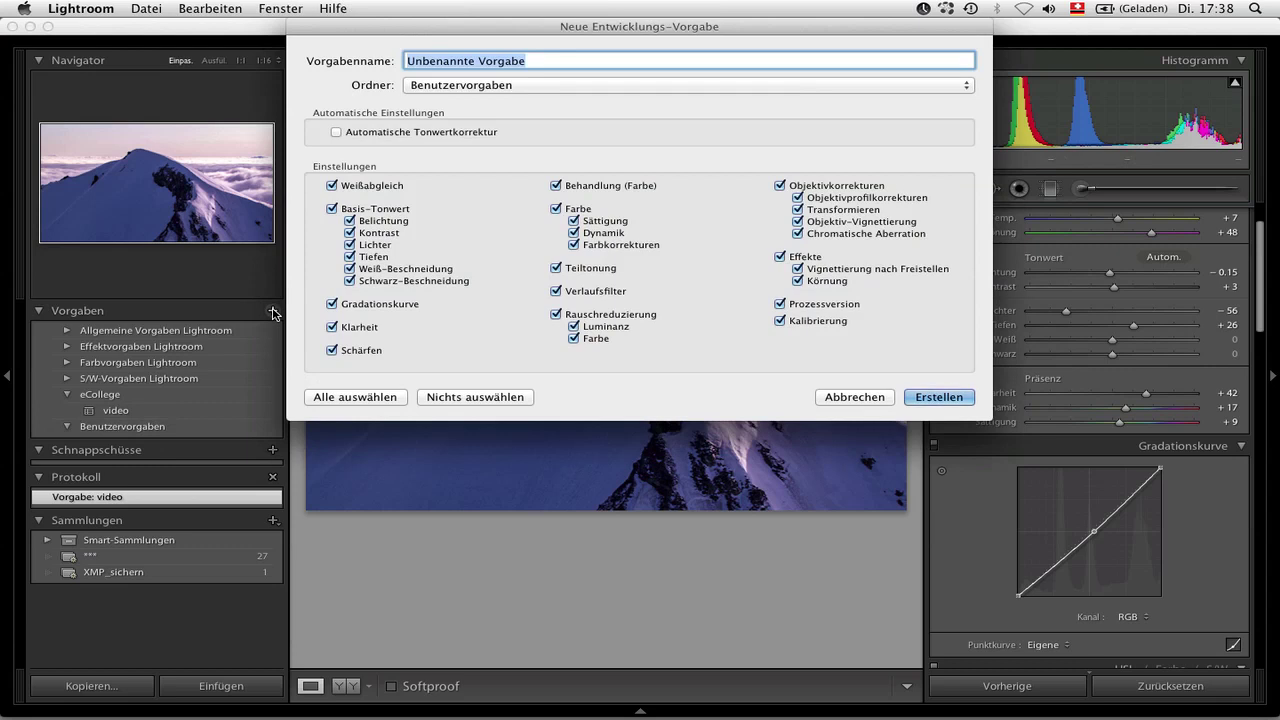
{"action": "key", "text": "Escape"}
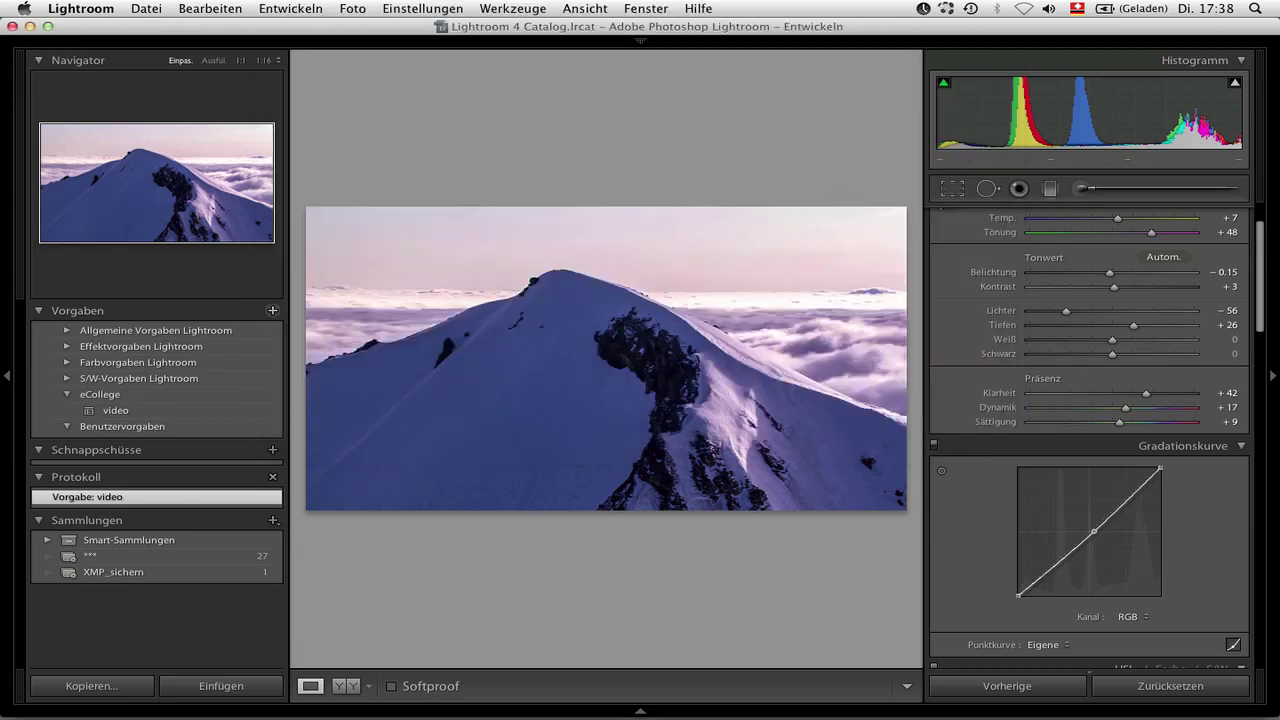
{"action": "key", "text": "g"}
{"action": "left_click", "coordinate": [365, 160]}
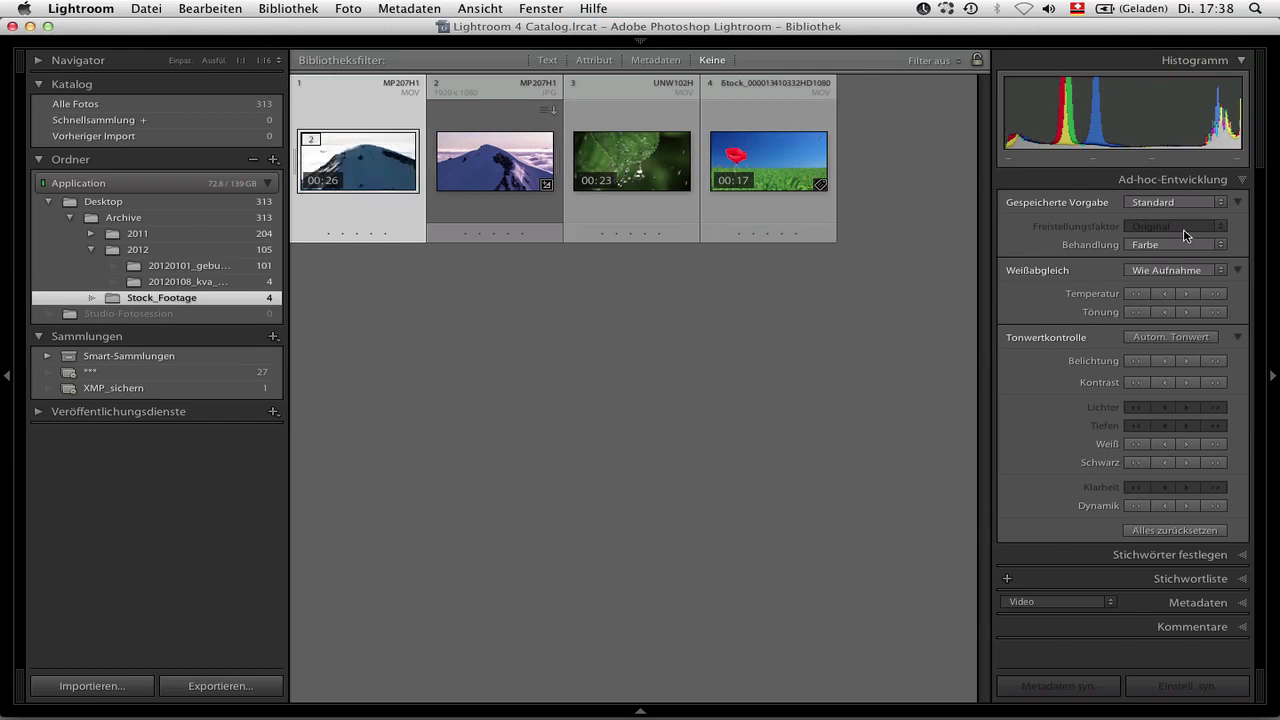
Apply Quick Develop's eCollege > 'video' preset to the clip, ticking 'Nicht erneut anzeigen' on the warning
{"action": "left_click", "coordinate": [1162, 203]}
{"action": "mouse_move", "coordinate": [1092, 274]}
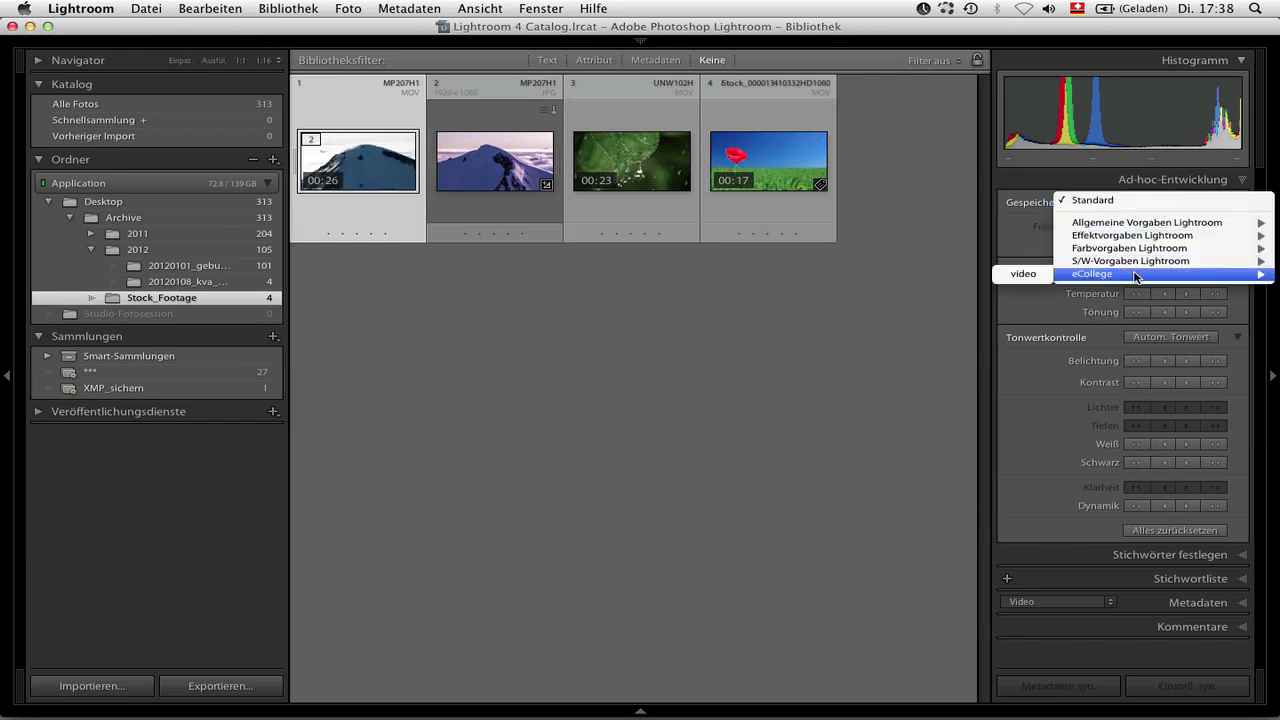
{"action": "left_click", "coordinate": [1022, 275]}
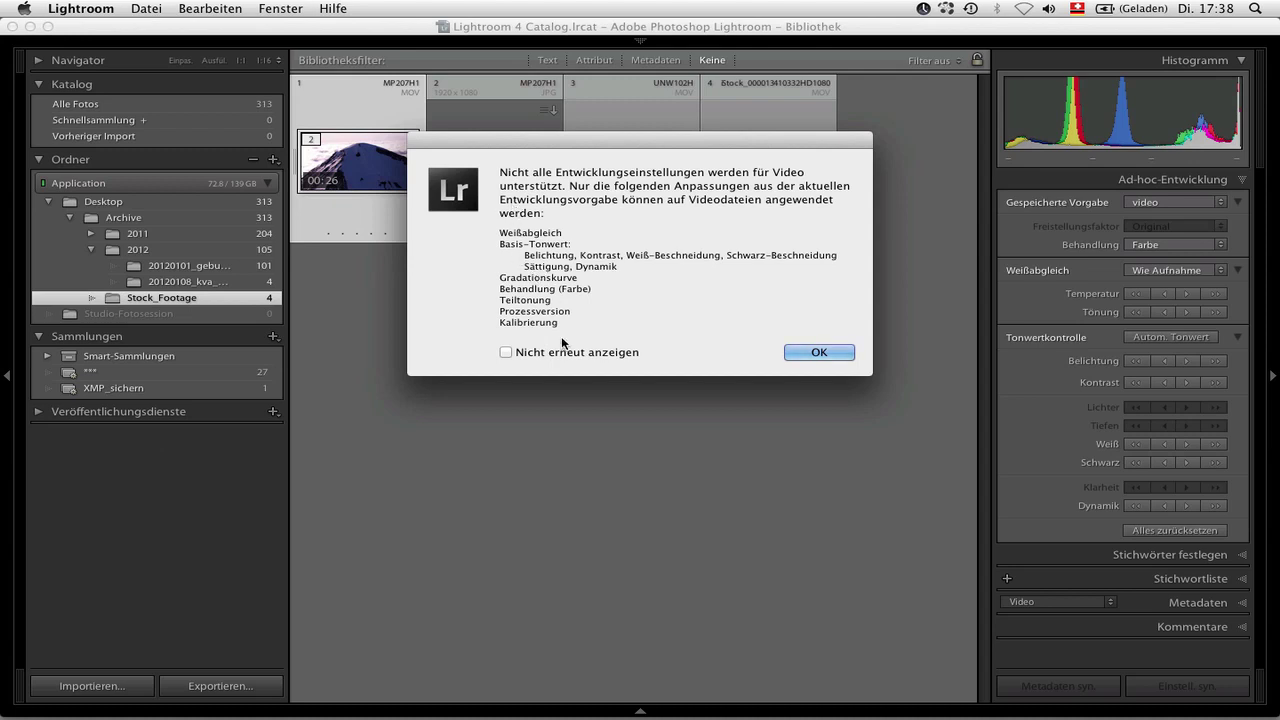
{"action": "left_click", "coordinate": [506, 352]}
{"action": "left_click", "coordinate": [816, 351]}
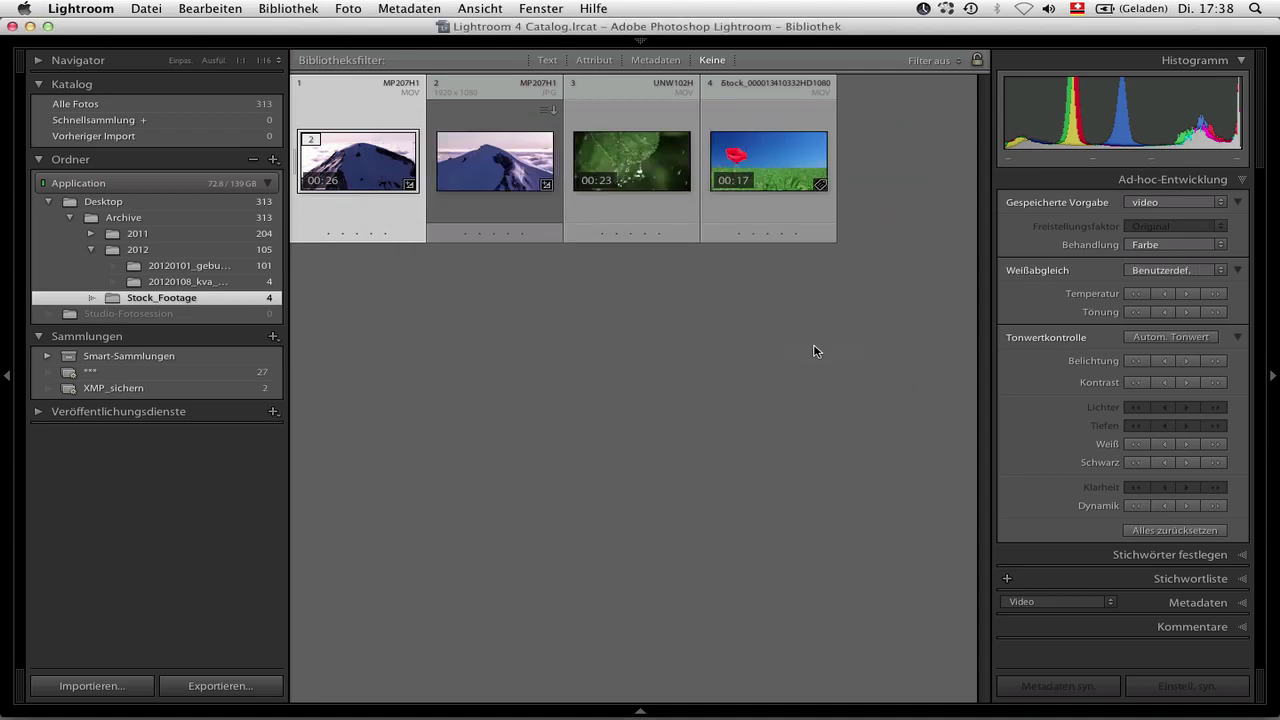
Show the clips large and step to the graded MP207H1.mov clip
{"action": "double_click", "coordinate": [381, 160]}
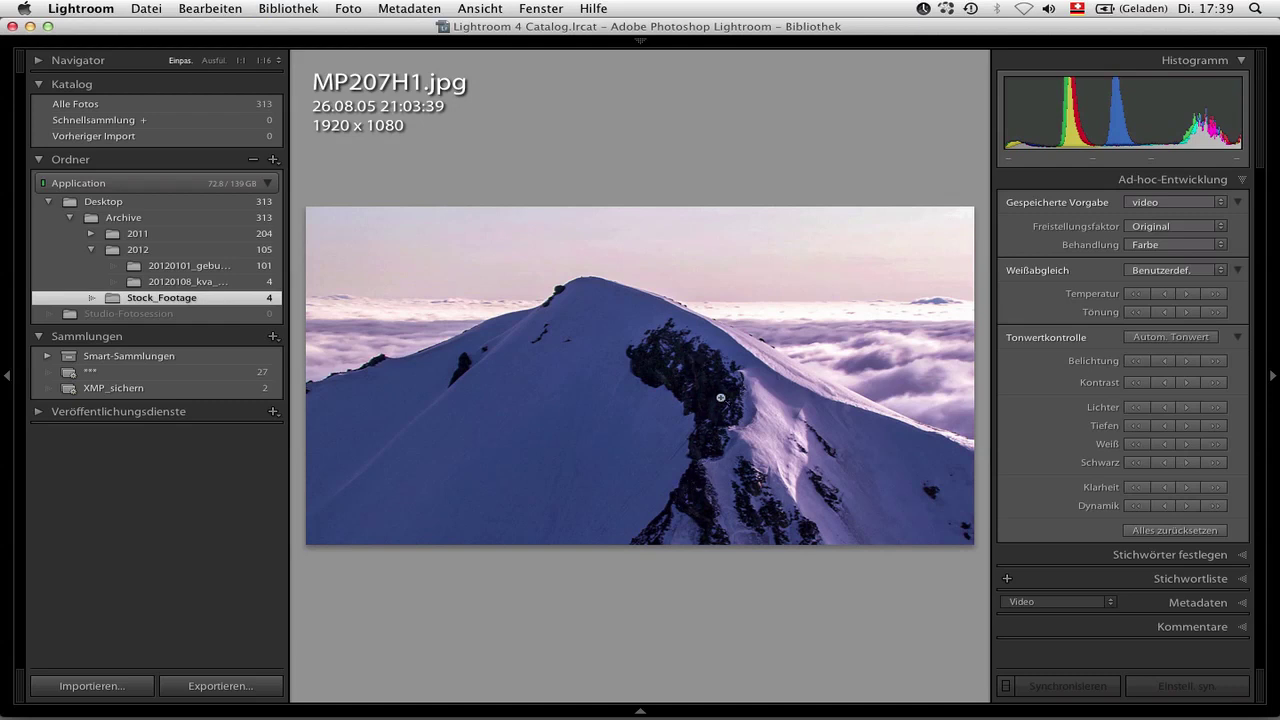
{"action": "key", "text": "Right"}
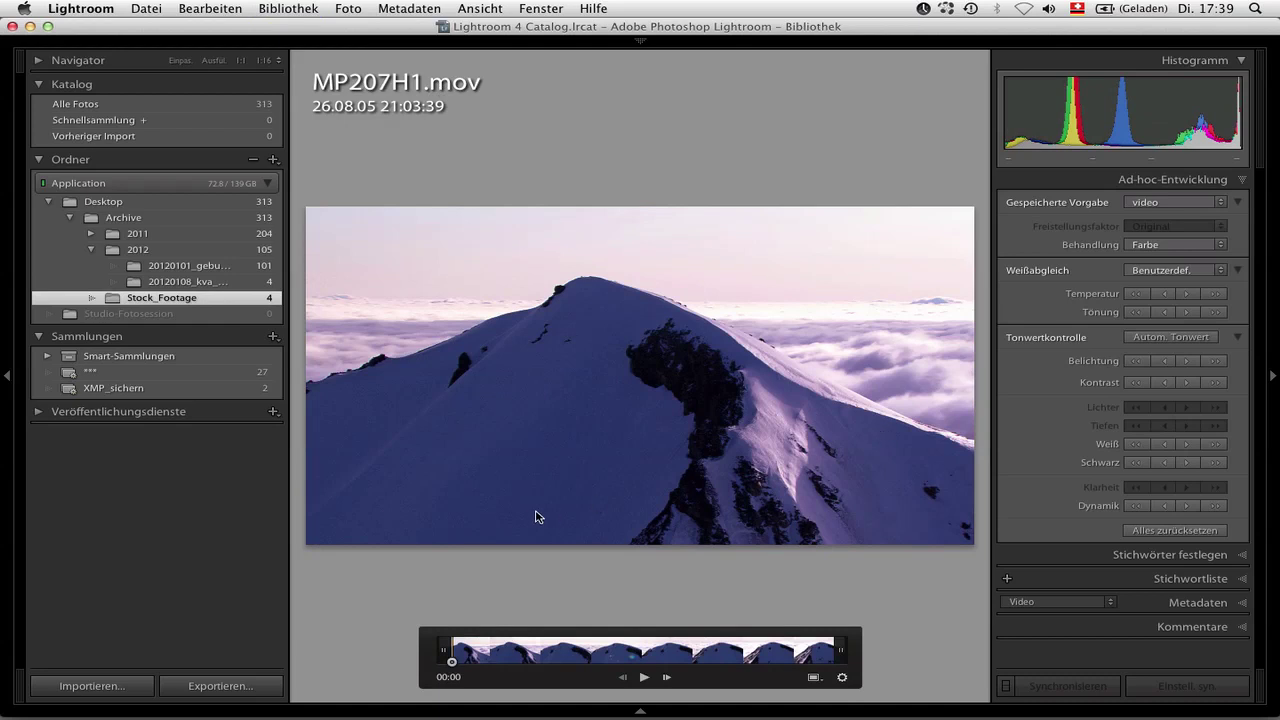
In the clip's export settings, include video files and try the Original video format
{"action": "left_click", "coordinate": [211, 686]}
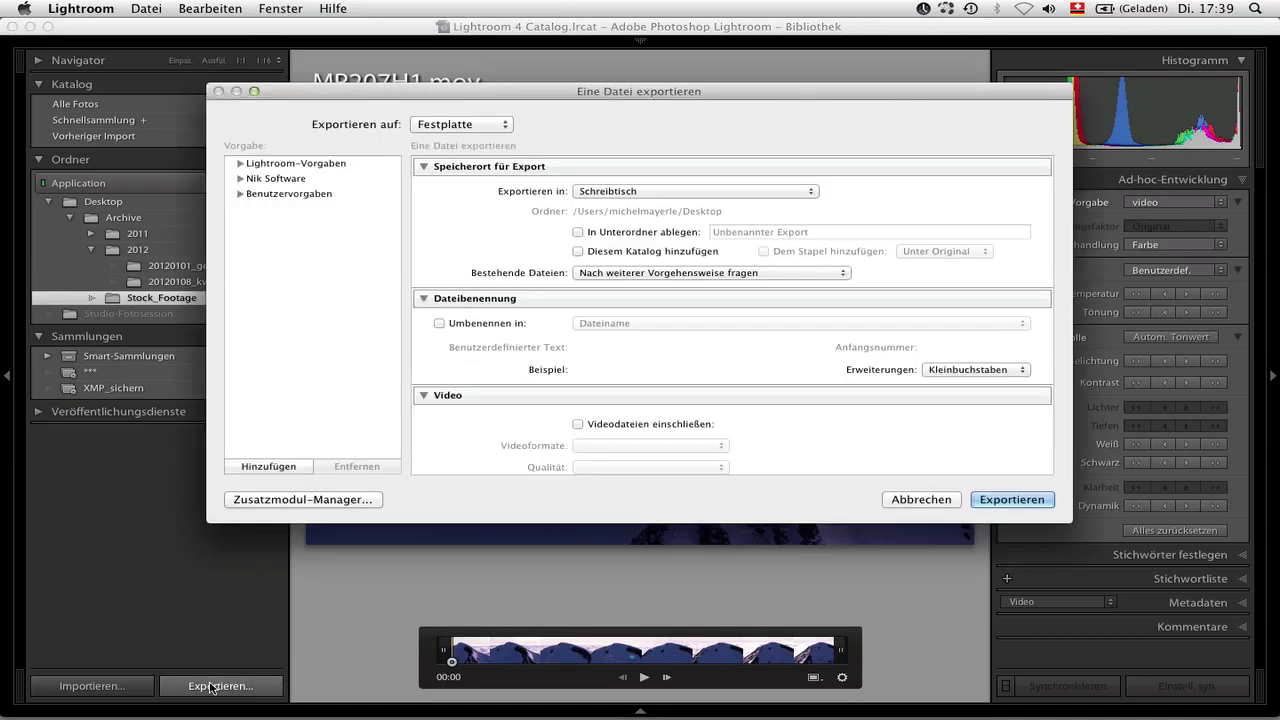
{"action": "scroll", "coordinate": [605, 390], "scroll_direction": "down", "scroll_amount": 5}
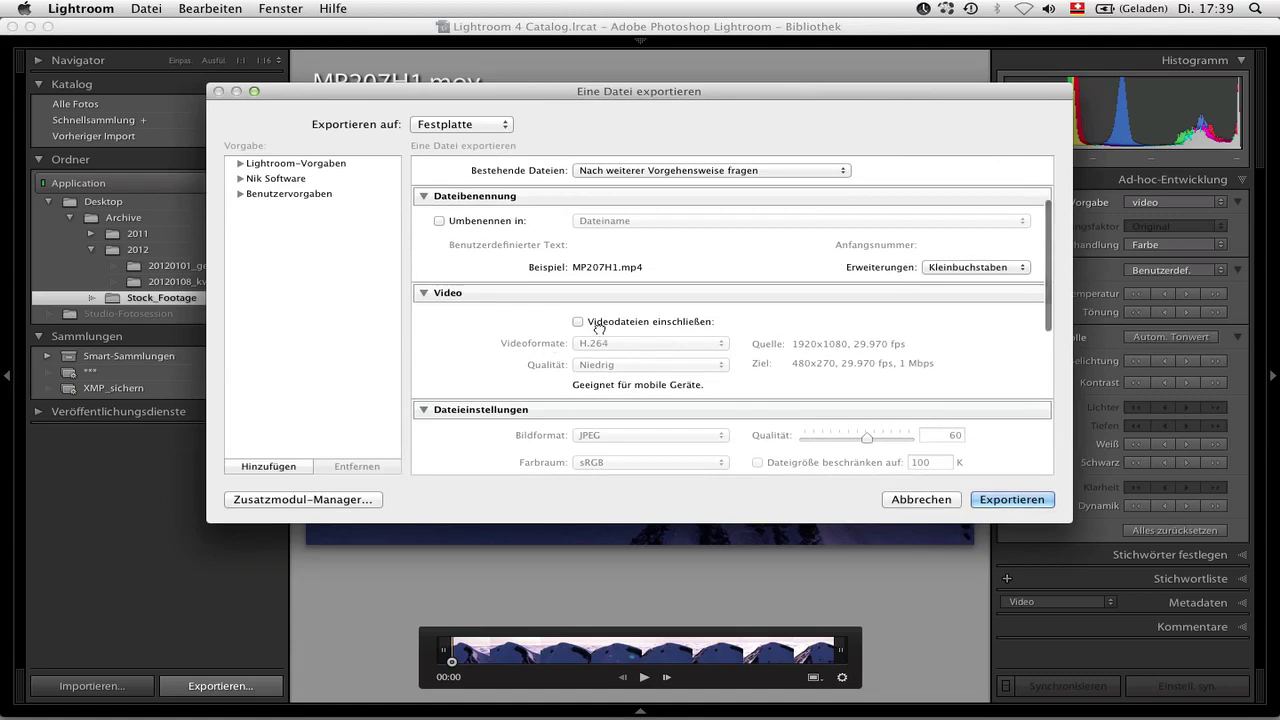
{"action": "left_click", "coordinate": [588, 321]}
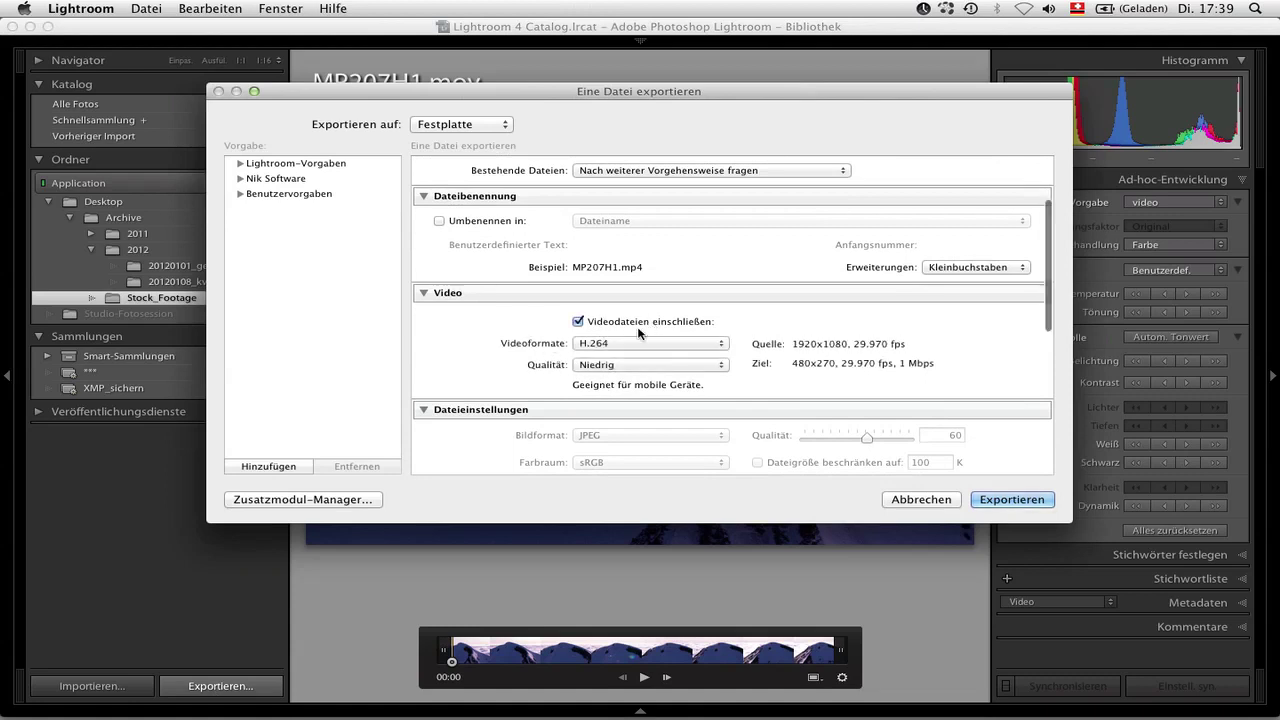
{"action": "left_click", "coordinate": [631, 344]}
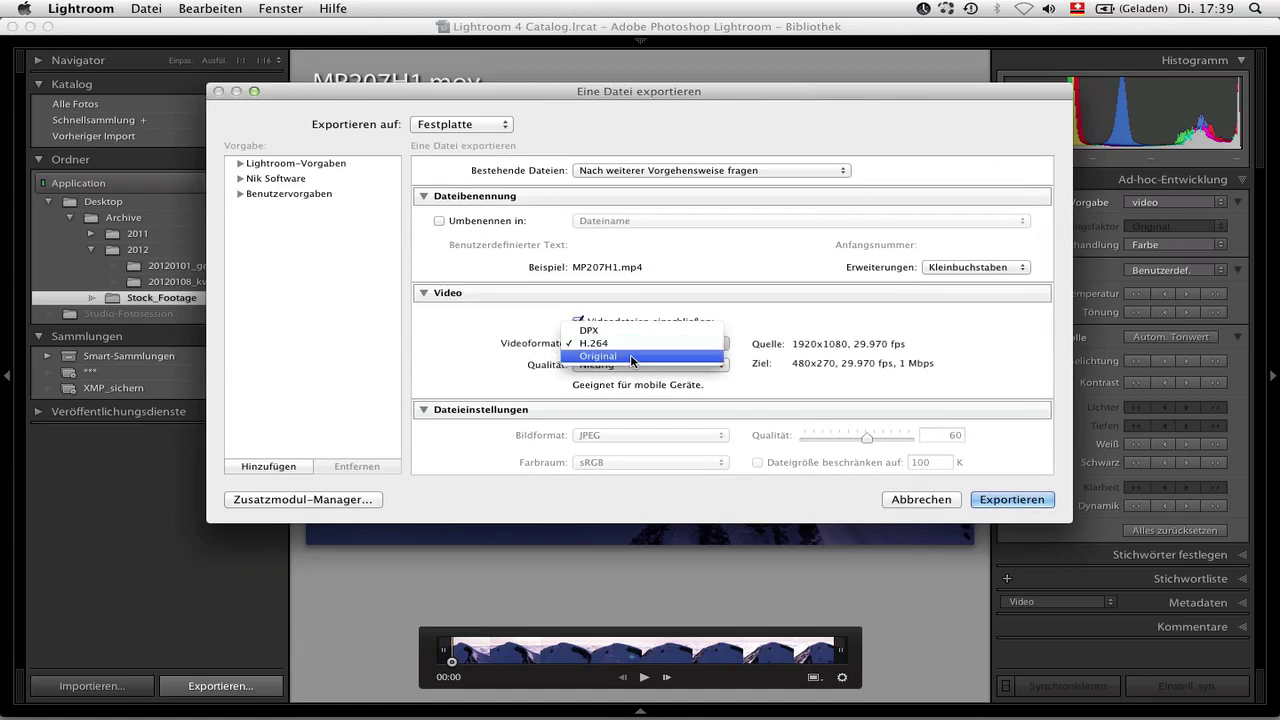
{"action": "left_click", "coordinate": [631, 357]}
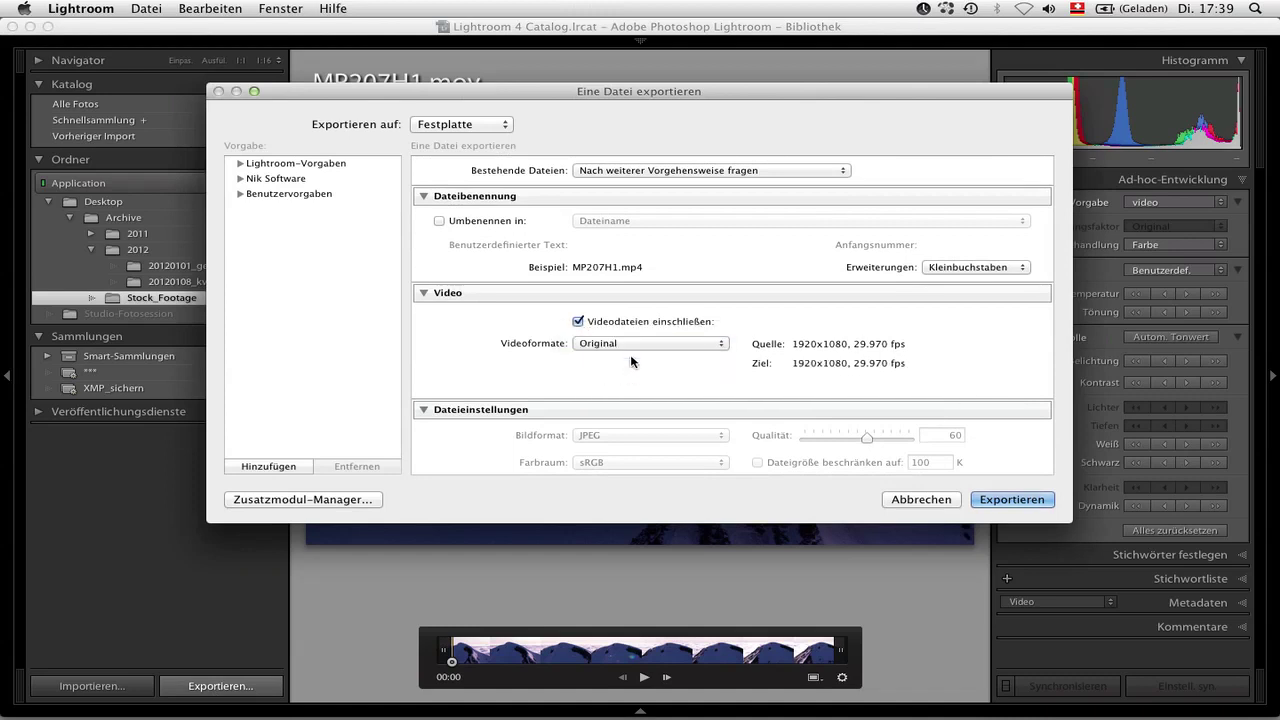
Set the video format to H.264 at Mittel quality (1280x720, 29.970 fps, 8 Mbps)
{"action": "left_click", "coordinate": [621, 344]}
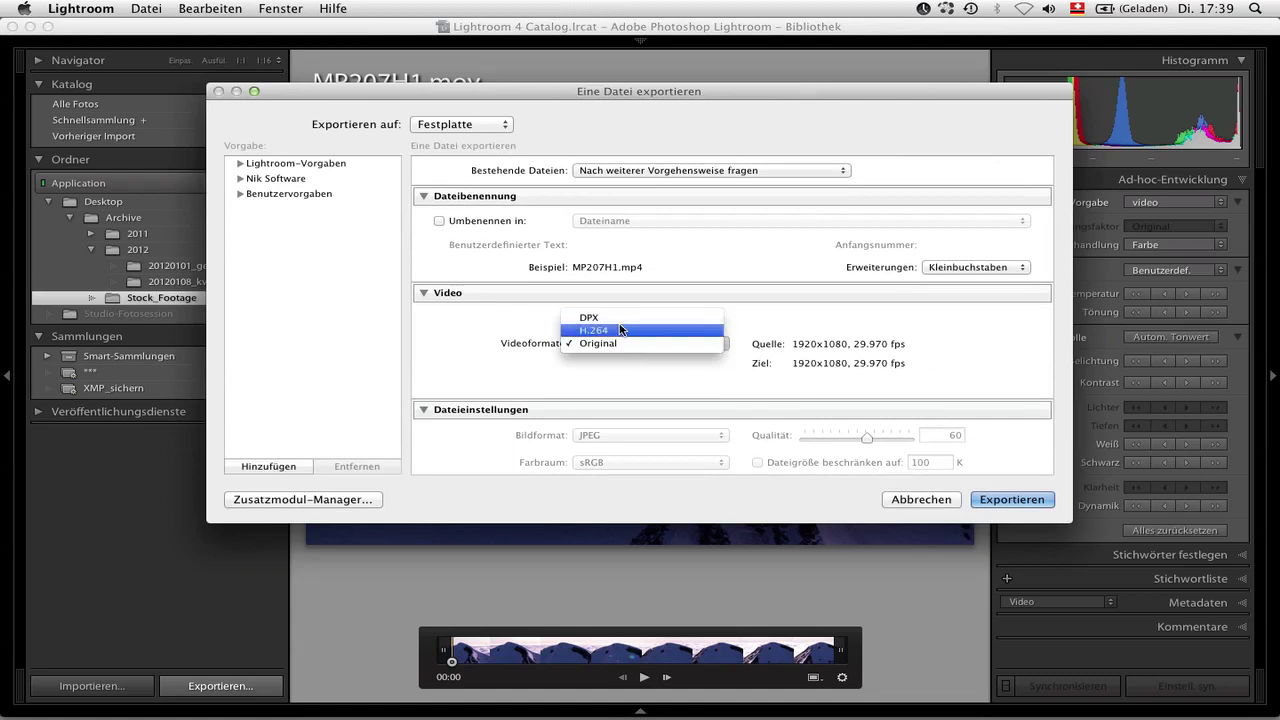
{"action": "left_click", "coordinate": [621, 330]}
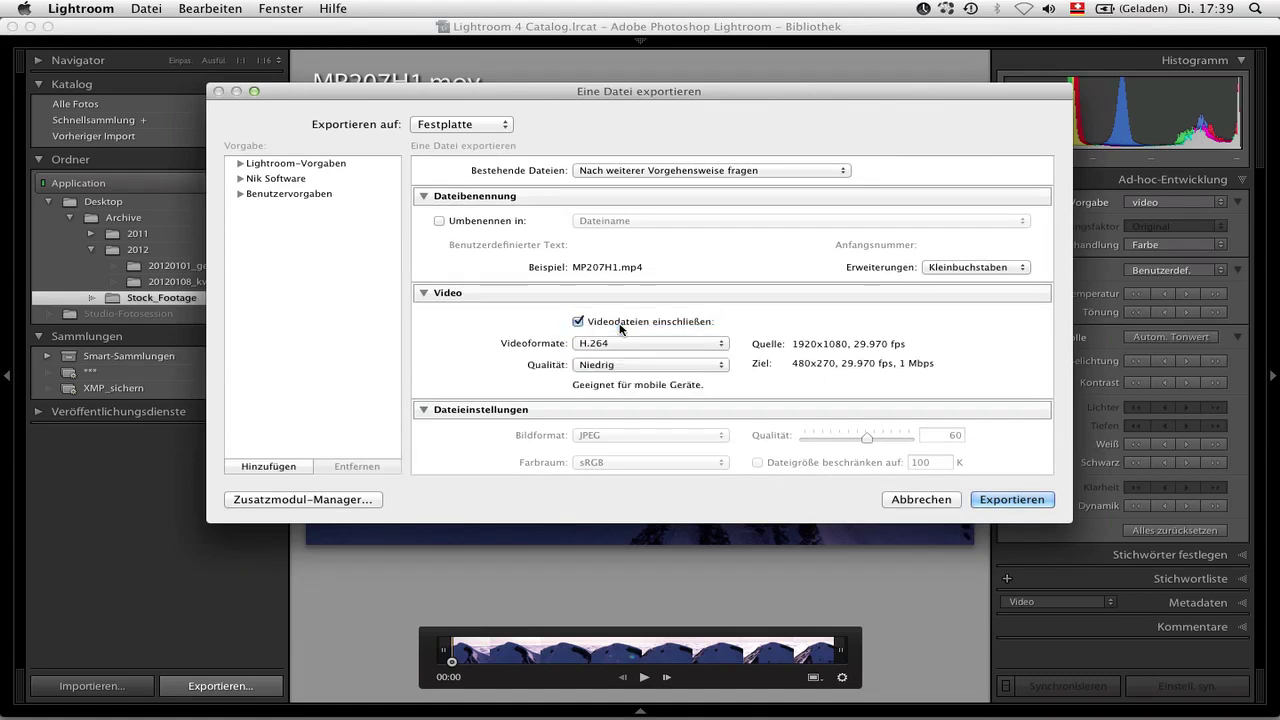
{"action": "left_click", "coordinate": [611, 364]}
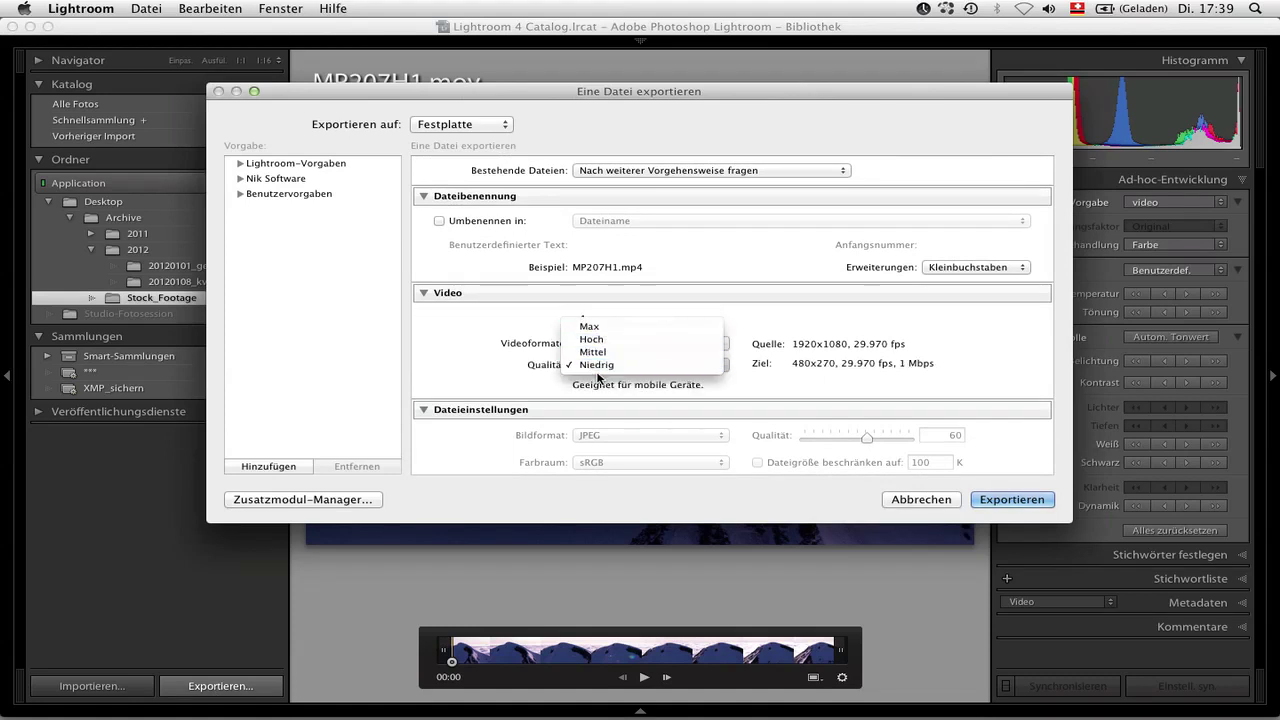
{"action": "left_click", "coordinate": [786, 400]}
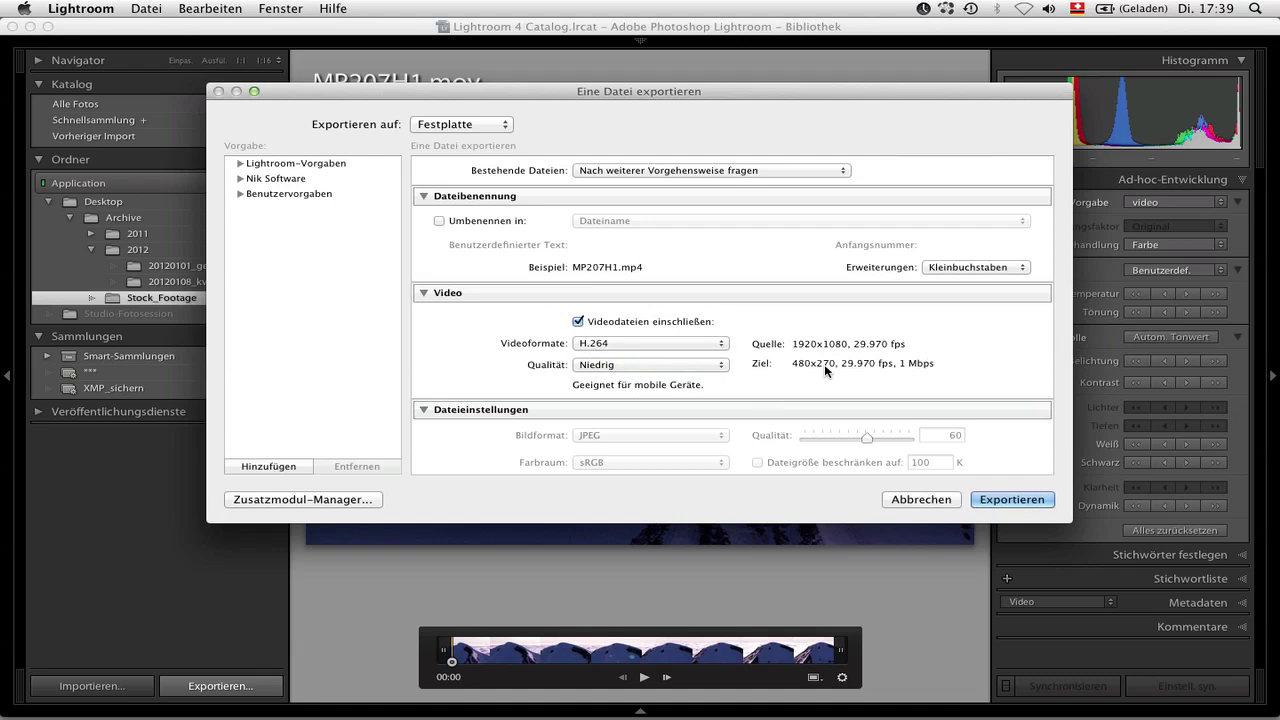
{"action": "left_click", "coordinate": [682, 366]}
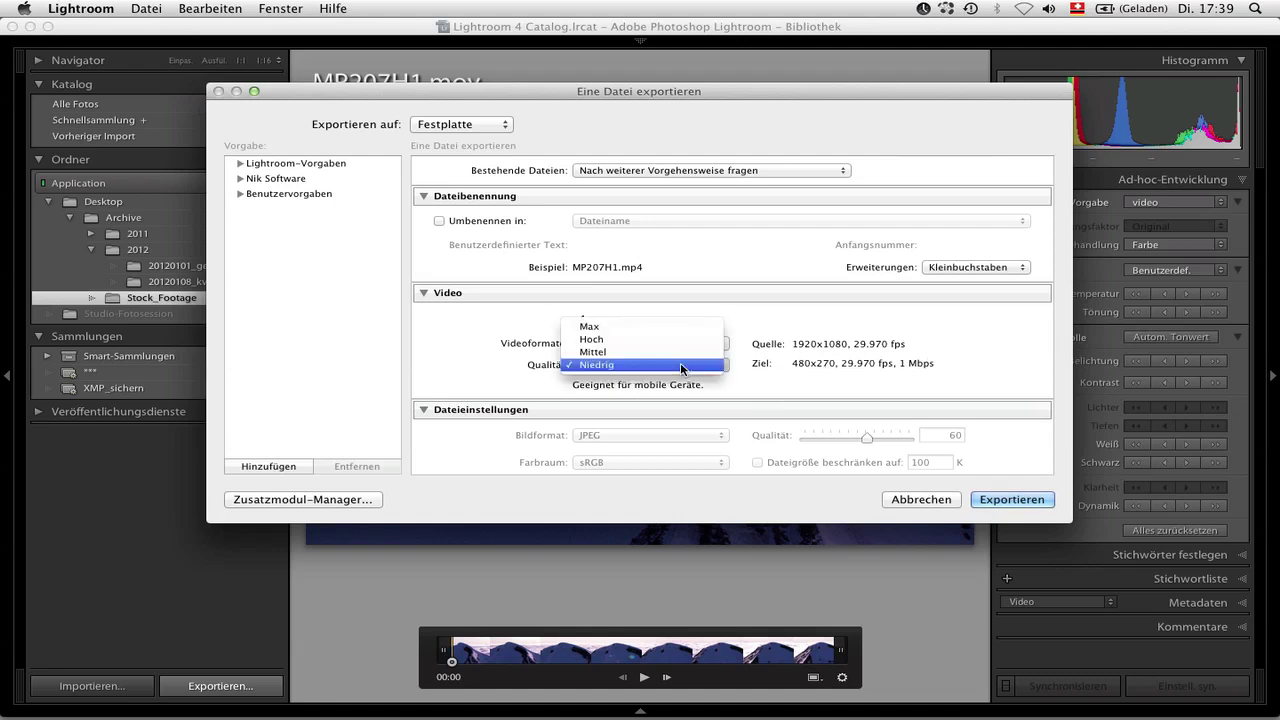
{"action": "left_click", "coordinate": [673, 353]}
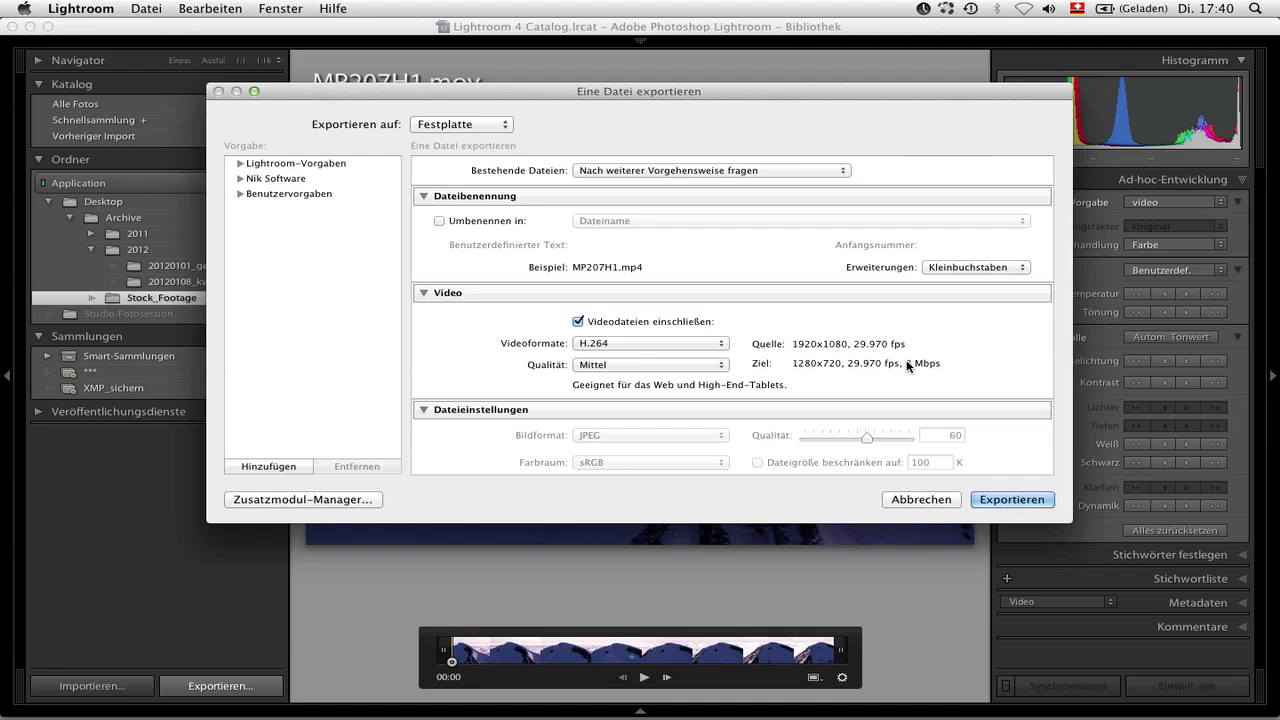
Compare H.264 quality Niedrig and Hoch, settle on Niedrig (480x270, 1 Mbps), and review remaining sections
{"action": "left_click", "coordinate": [699, 366]}
{"action": "left_click", "coordinate": [697, 378]}
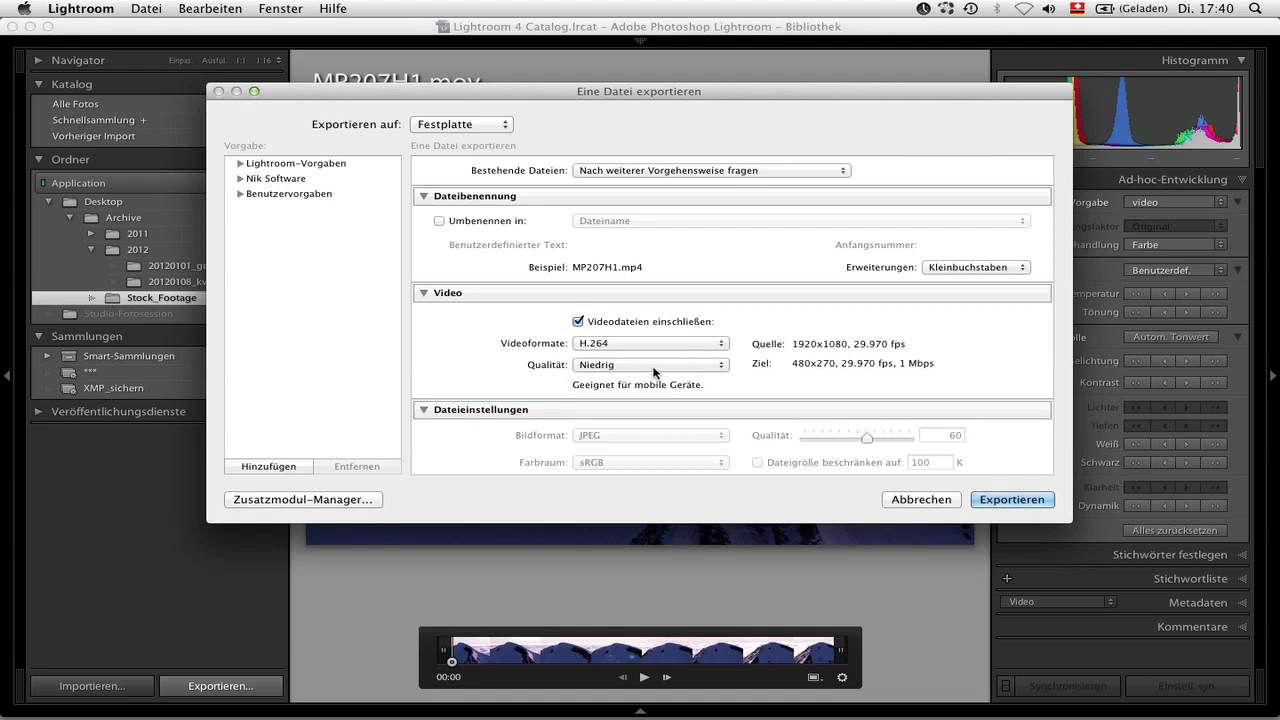
{"action": "left_click", "coordinate": [656, 366]}
{"action": "left_click", "coordinate": [648, 338]}
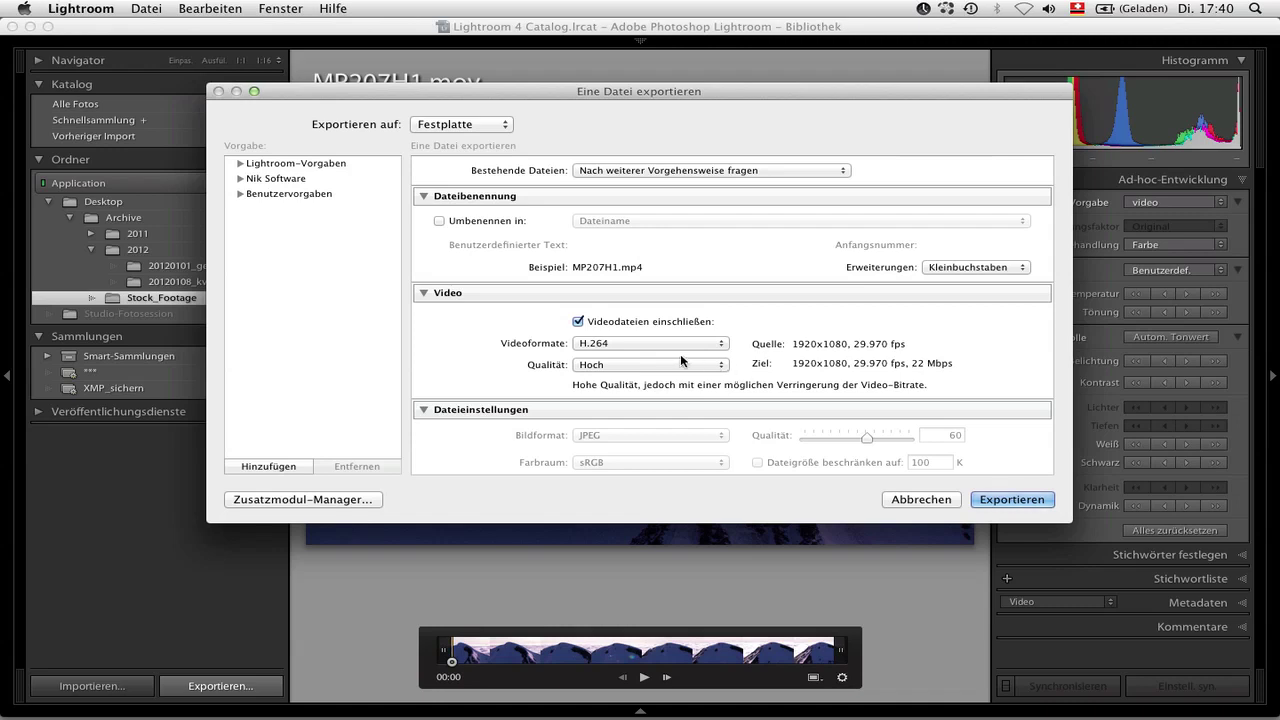
{"action": "left_click", "coordinate": [669, 365]}
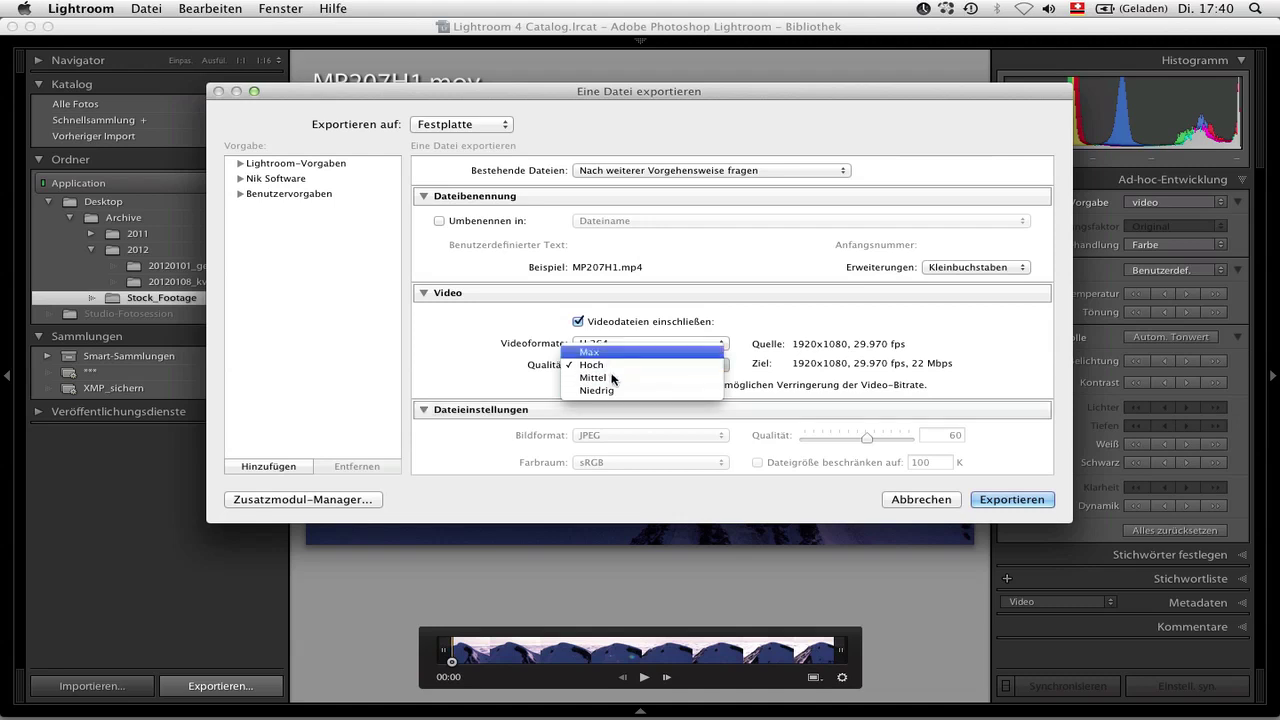
{"action": "left_click", "coordinate": [619, 391]}
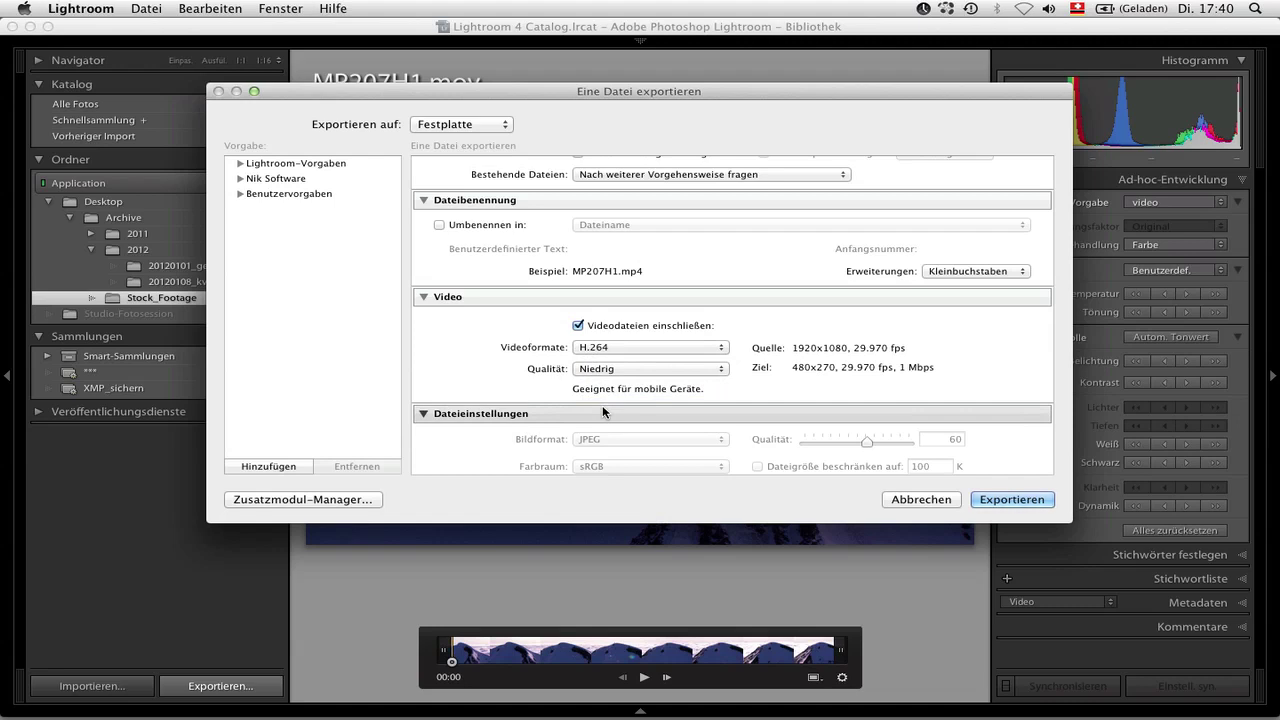
{"action": "scroll", "coordinate": [603, 411], "scroll_direction": "down", "scroll_amount": 10}
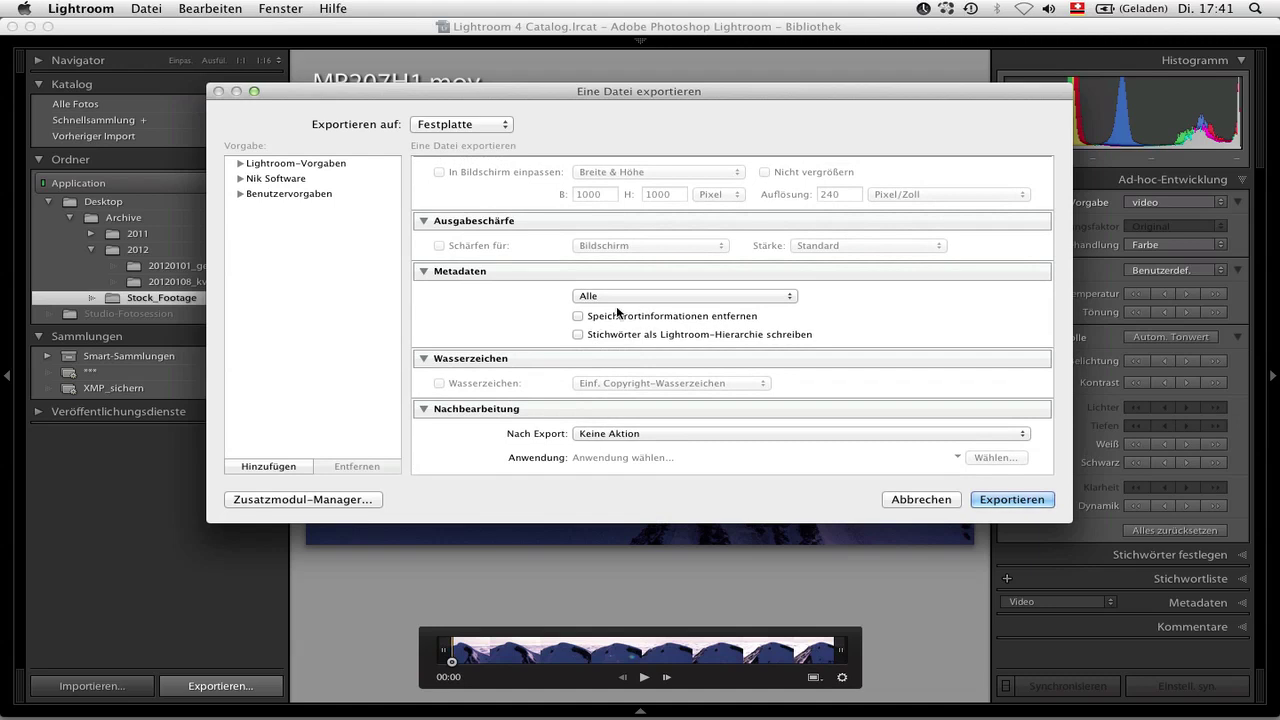
Cancel the export with Esc and expand the Stichwörter festlegen panel for MP207H1.mov
{"action": "key", "text": "Escape"}
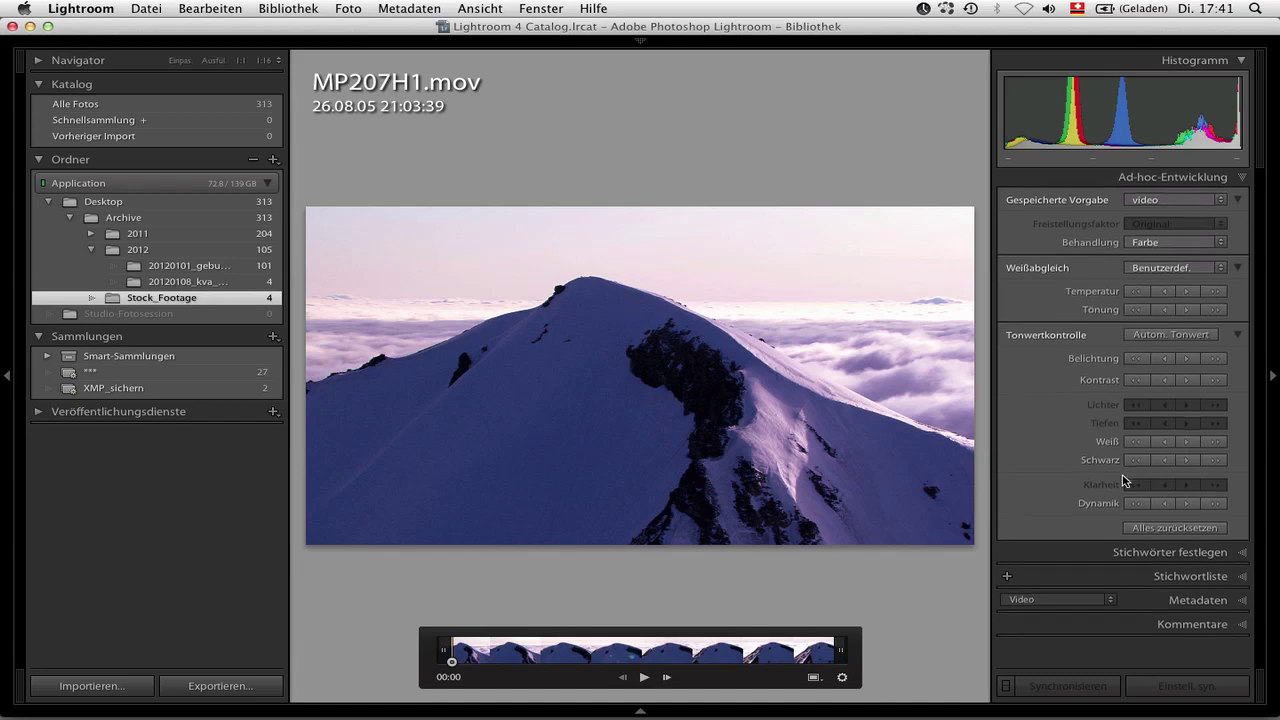
{"action": "left_click", "coordinate": [1146, 555]}
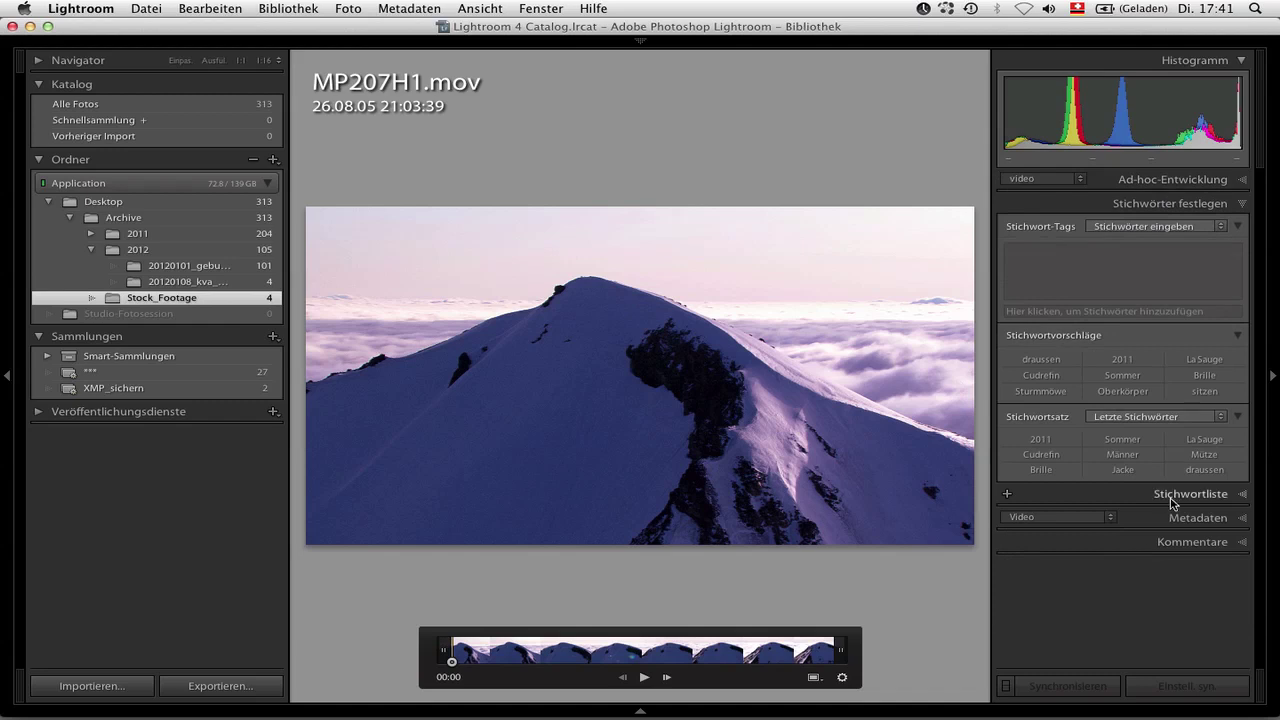